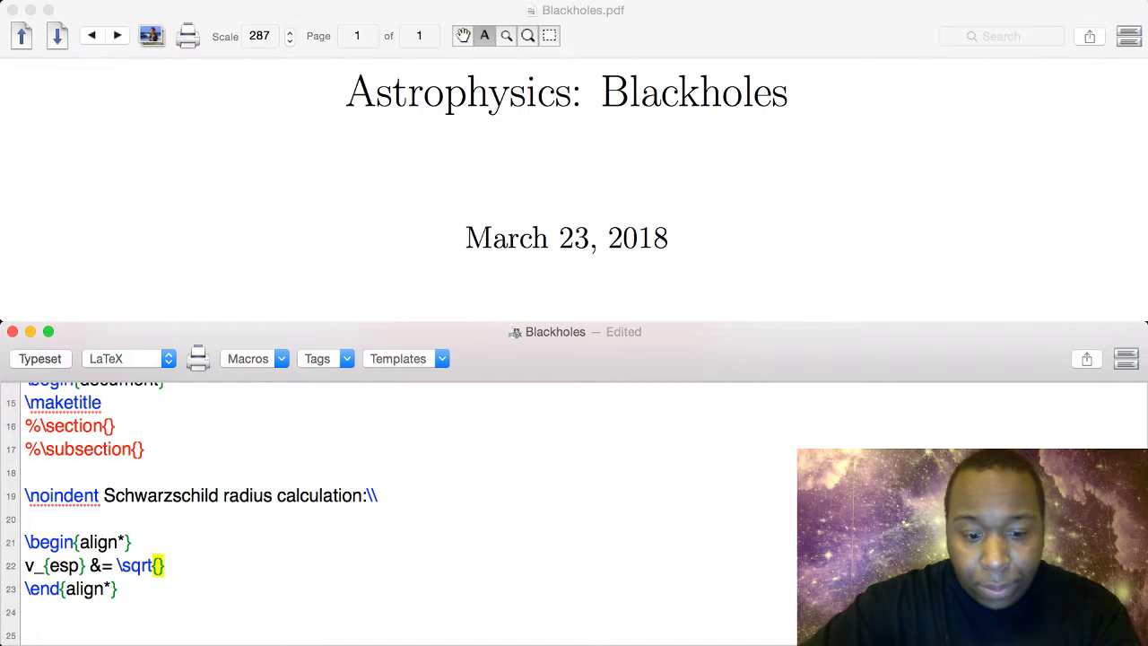
Step: Fill the square root in the v_{esp} equation with 2gR
{"action": "type", "text": "2"}
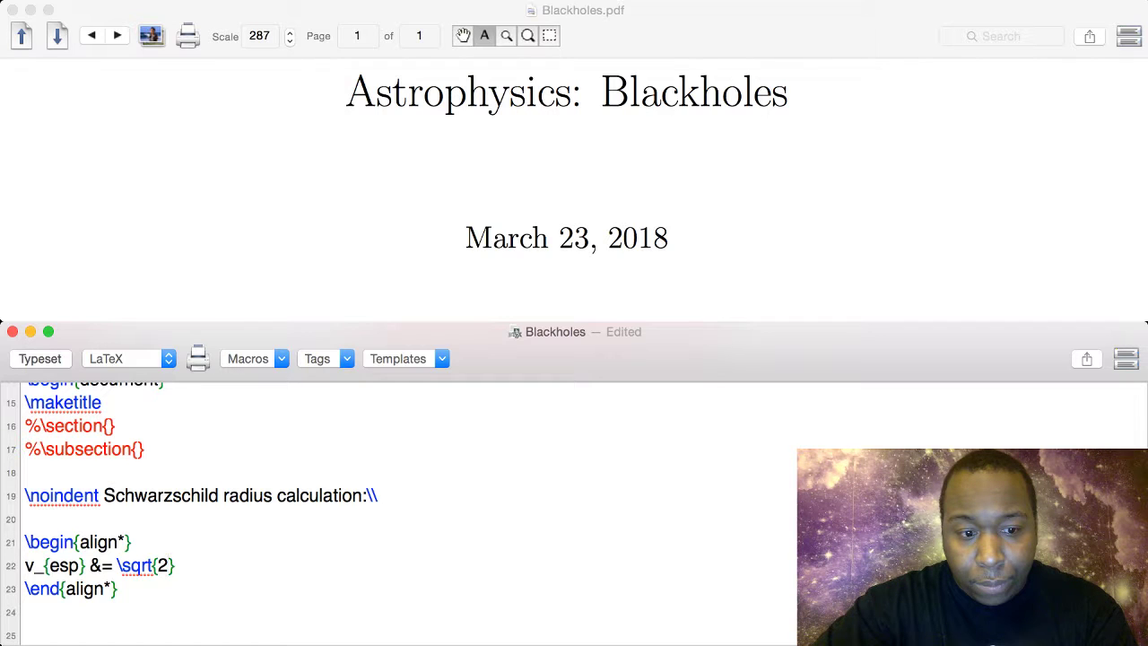
{"action": "type", "text": "g"}
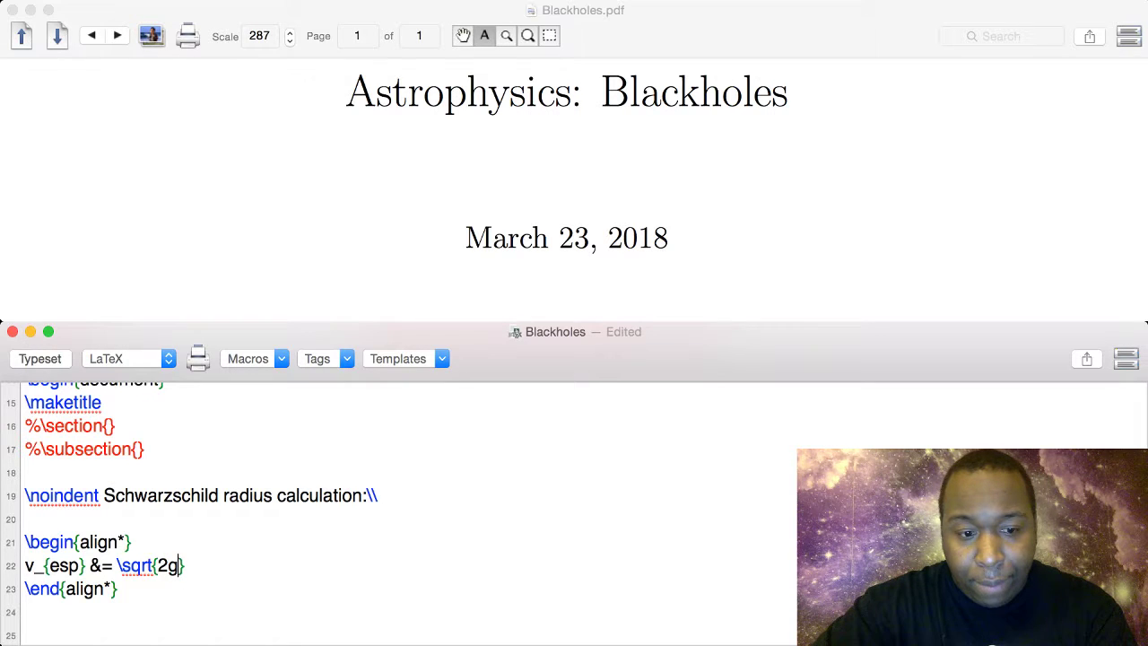
{"action": "type", "text": "m"}
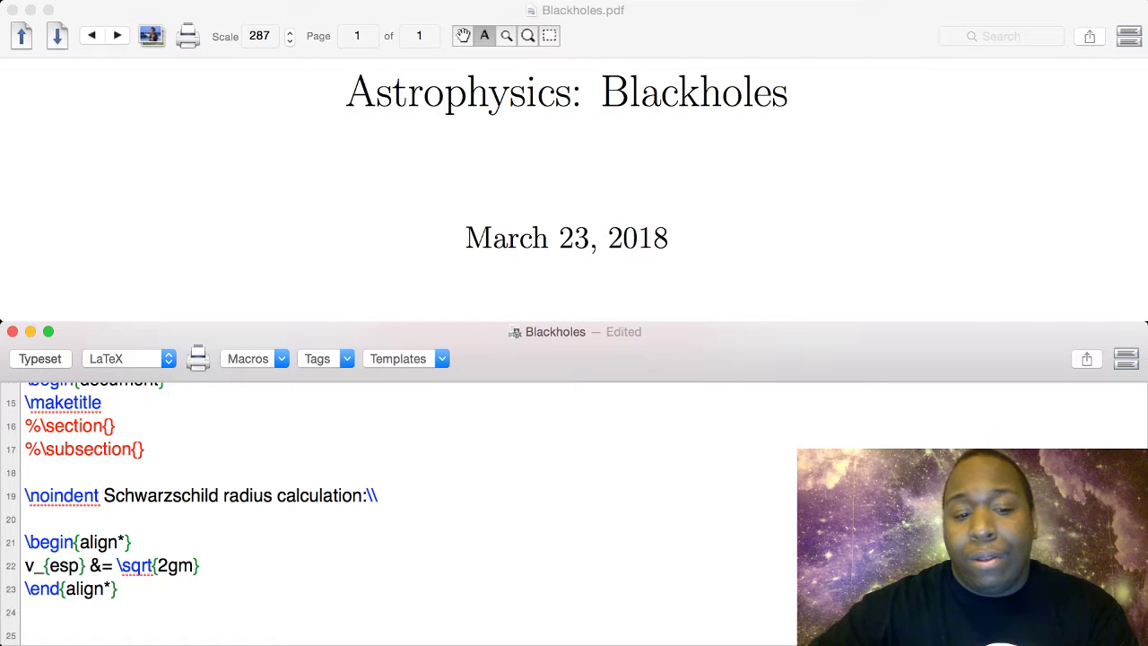
{"action": "key", "text": "BackSpace"}
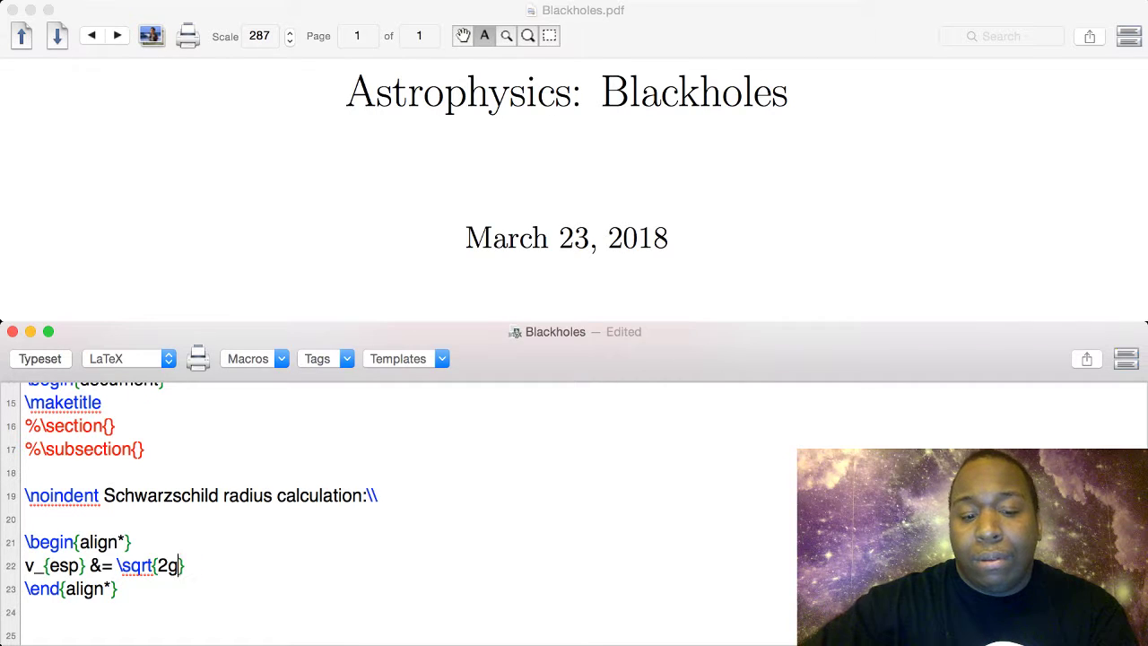
{"action": "type", "text": "R"}
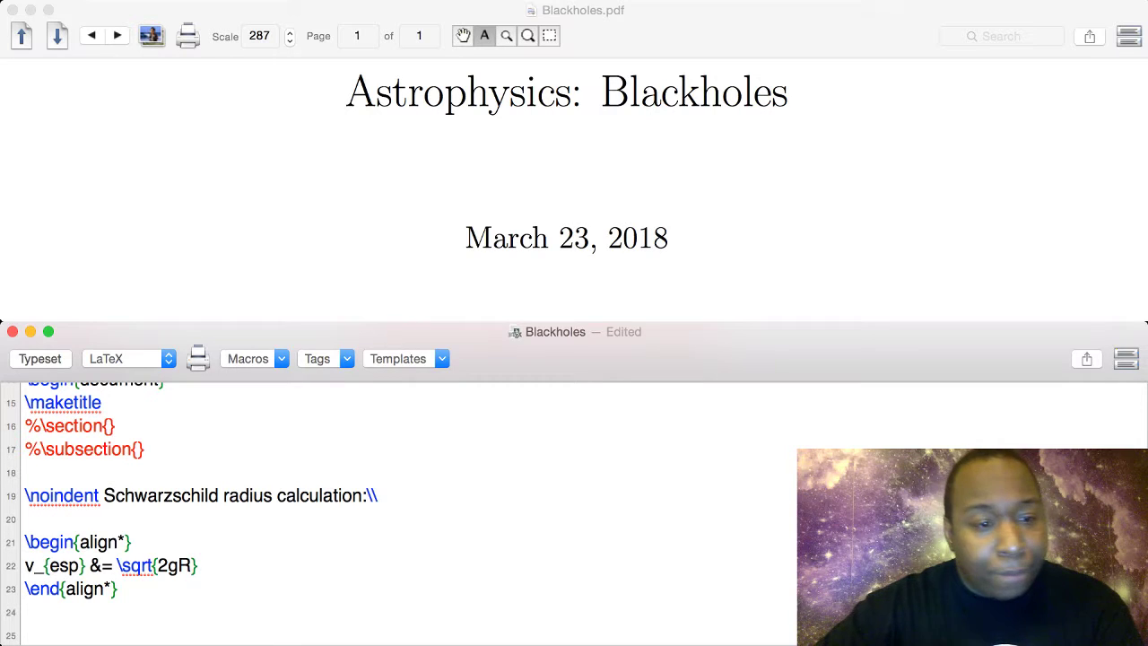
{"action": "key", "text": "super+Tab"}
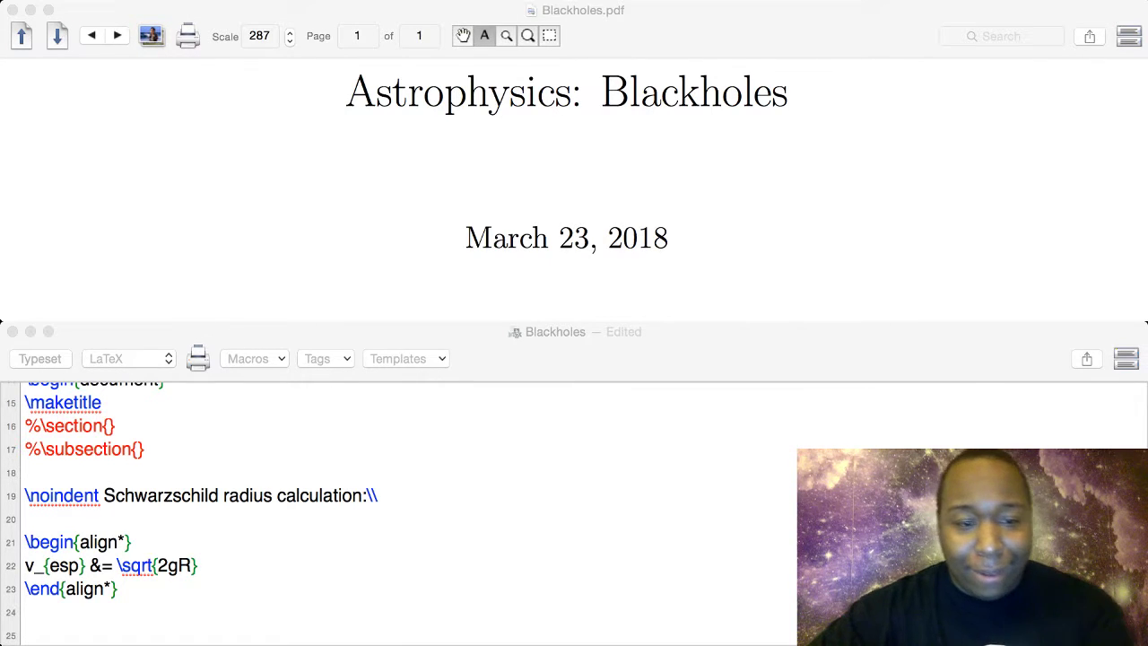
{"action": "left_click", "coordinate": [131, 541]}
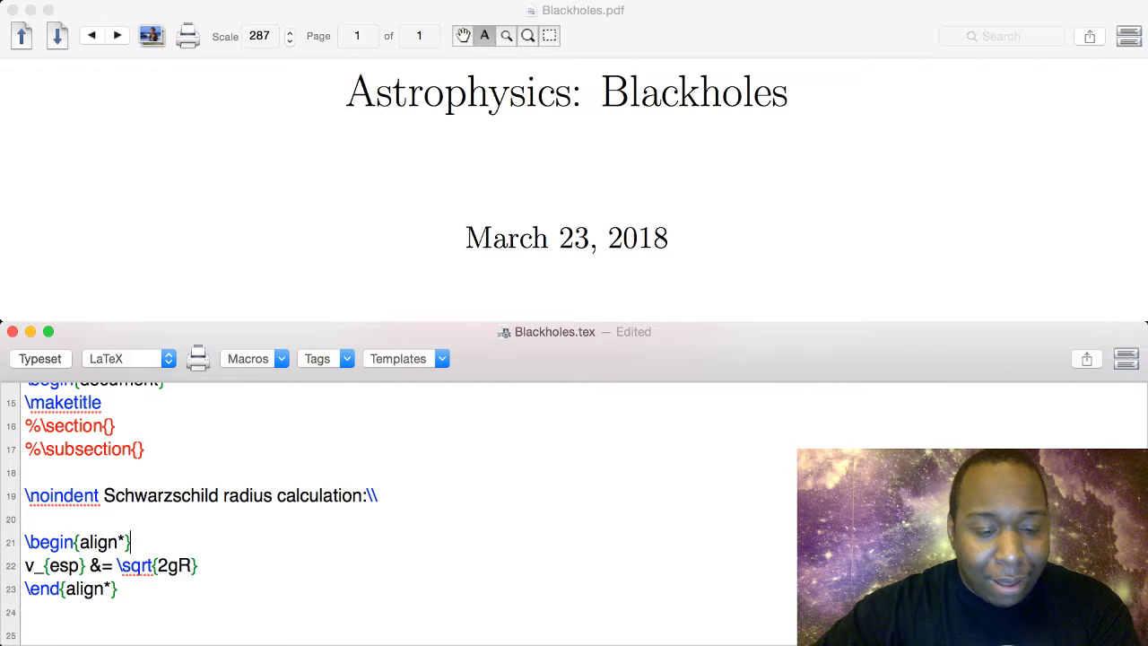
{"action": "key", "text": "Down"}
{"action": "key", "text": "Down"}
{"action": "key", "text": "Up"}
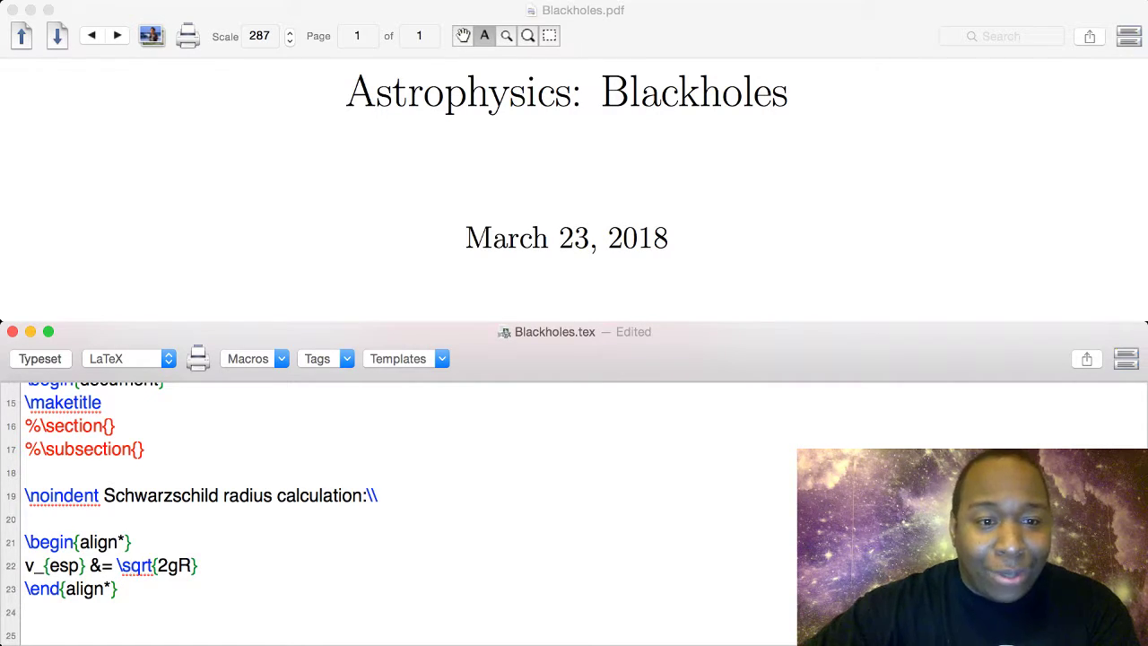
{"action": "key", "text": "super+Tab"}
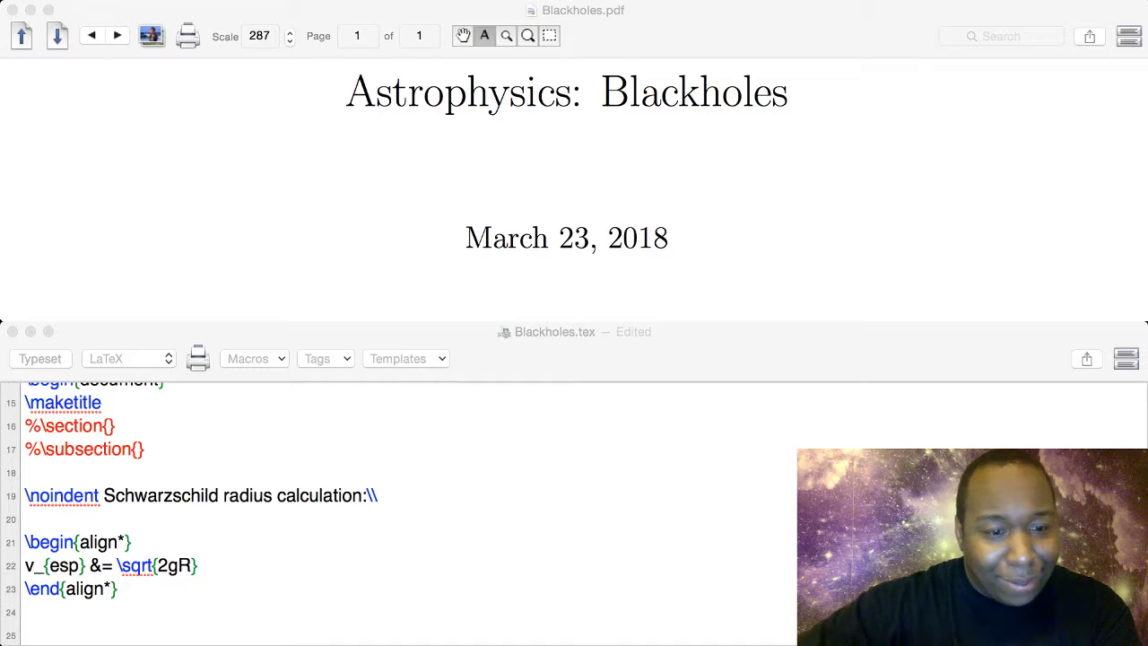
{"action": "key", "text": "super+Tab"}
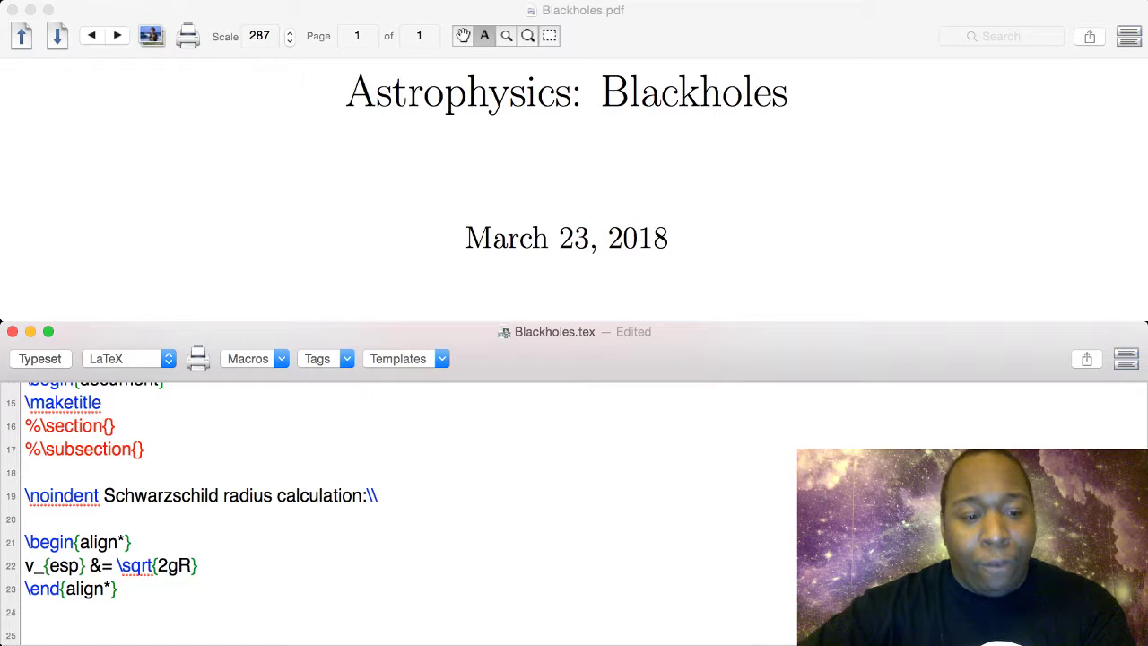
{"action": "key", "text": "super+Tab"}
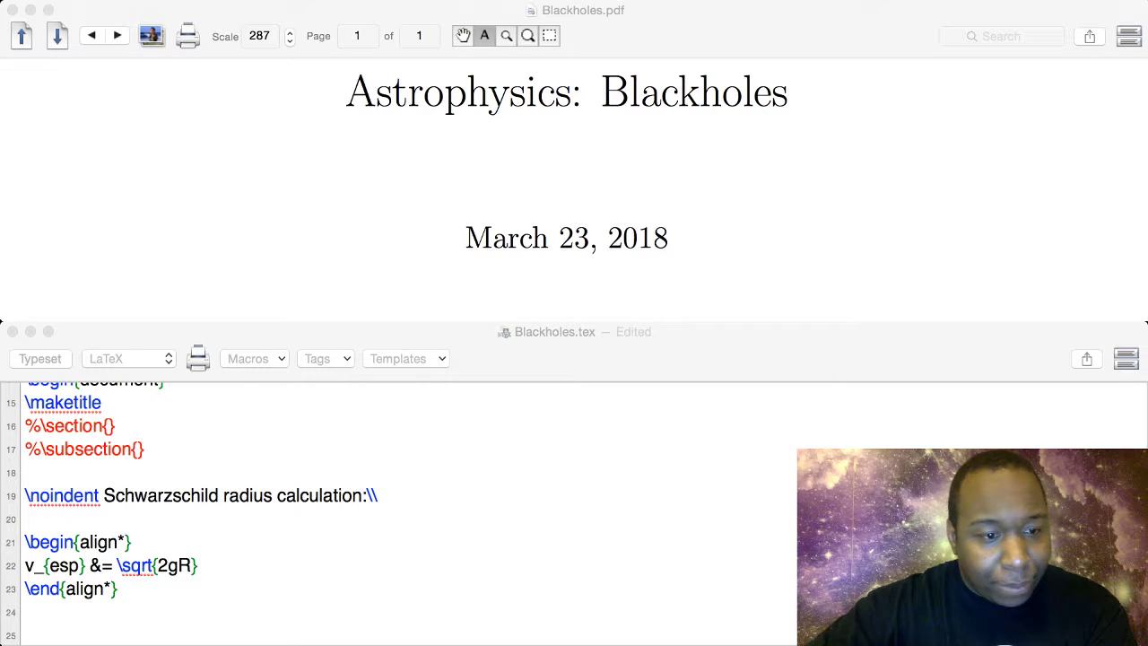
{"action": "left_click", "coordinate": [132, 541]}
{"action": "left_click", "coordinate": [197, 565]}
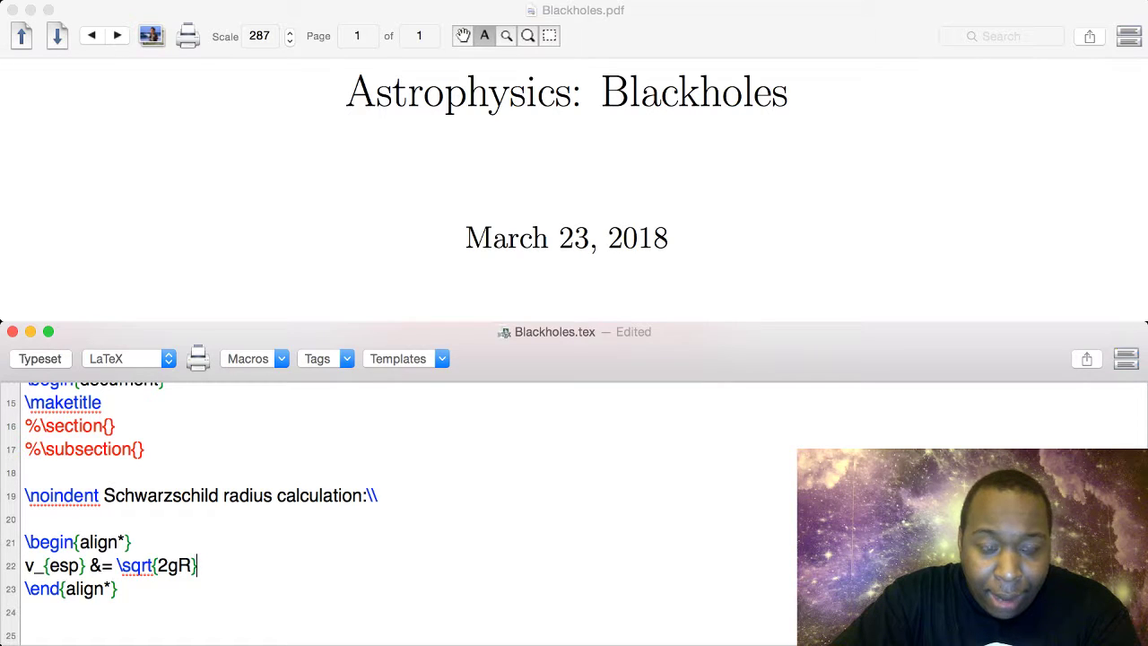
{"action": "key", "text": "Left"}
{"action": "key", "text": "Left"}
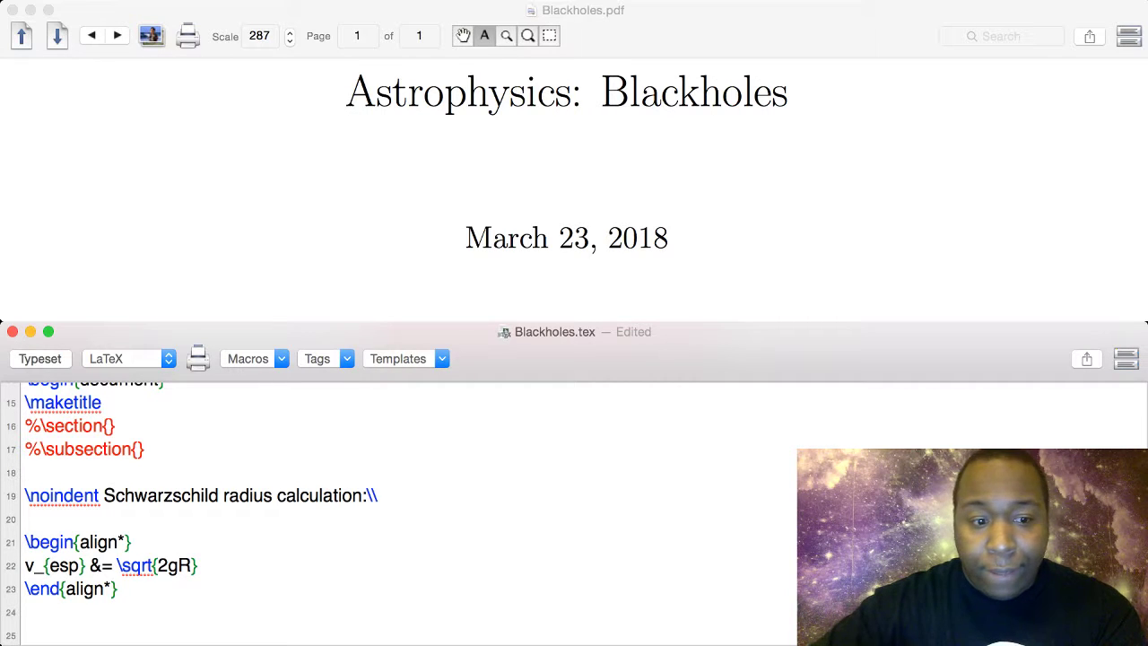
Step: Add a second, empty align* environment below the v_{esp} equation, leaving a blank line between them
{"action": "key", "text": "Down"}
{"action": "key", "text": "Down"}
{"action": "key", "text": "Down"}
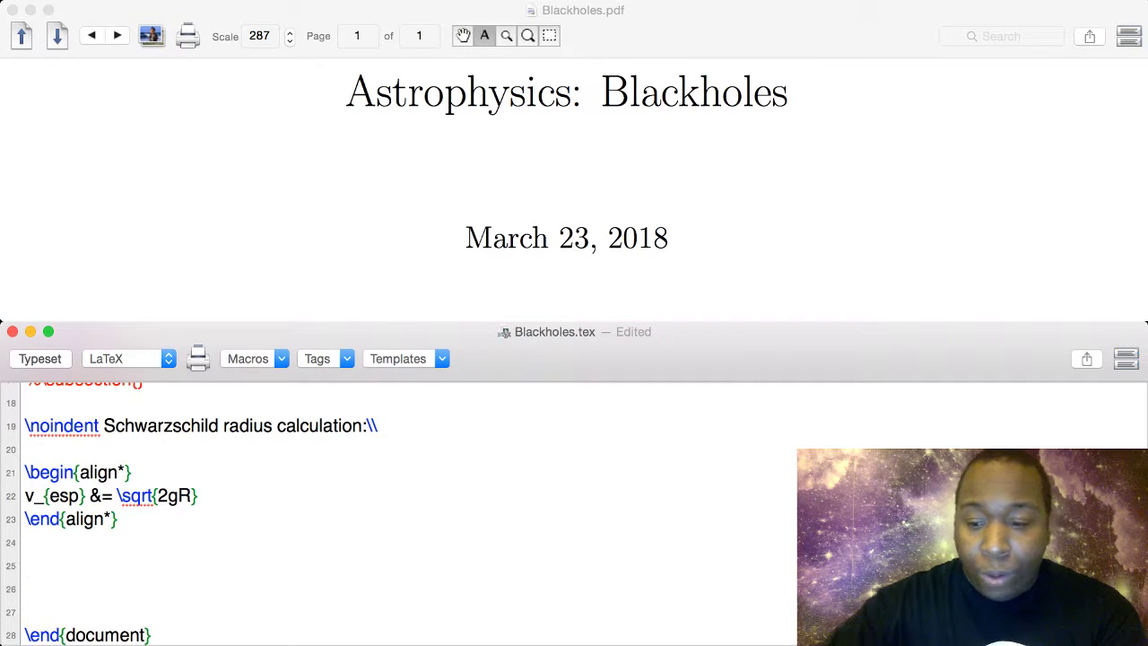
{"action": "type", "text": "\\begin{}"}
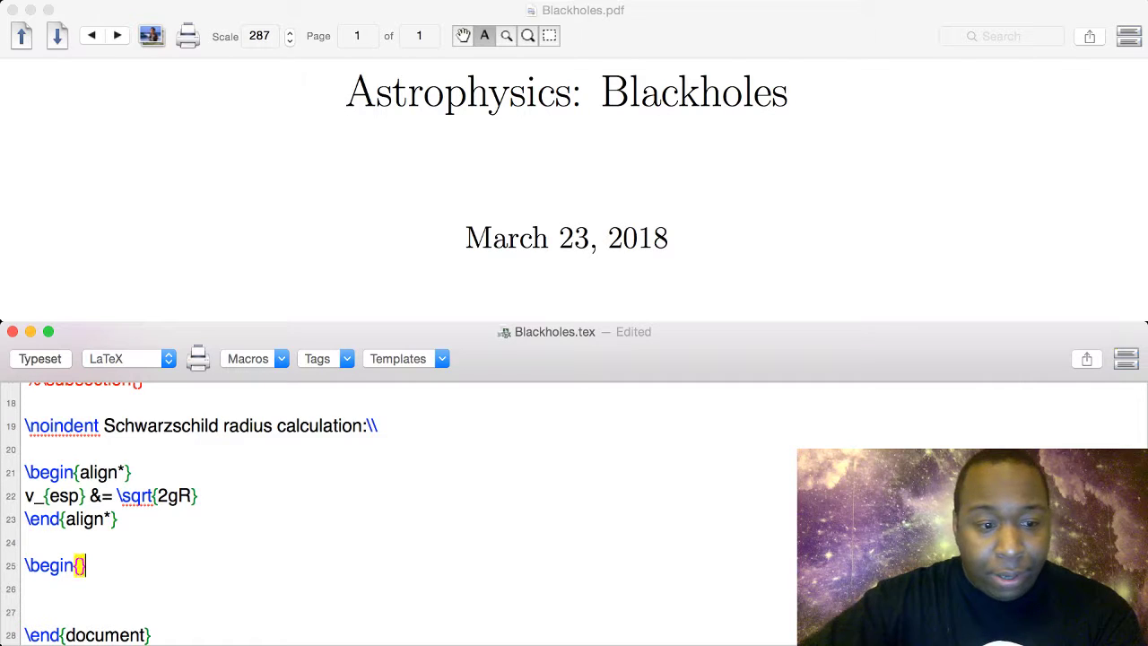
{"action": "type", "text": "align*"}
{"action": "key", "text": "Right"}
{"action": "key", "text": "Return"}
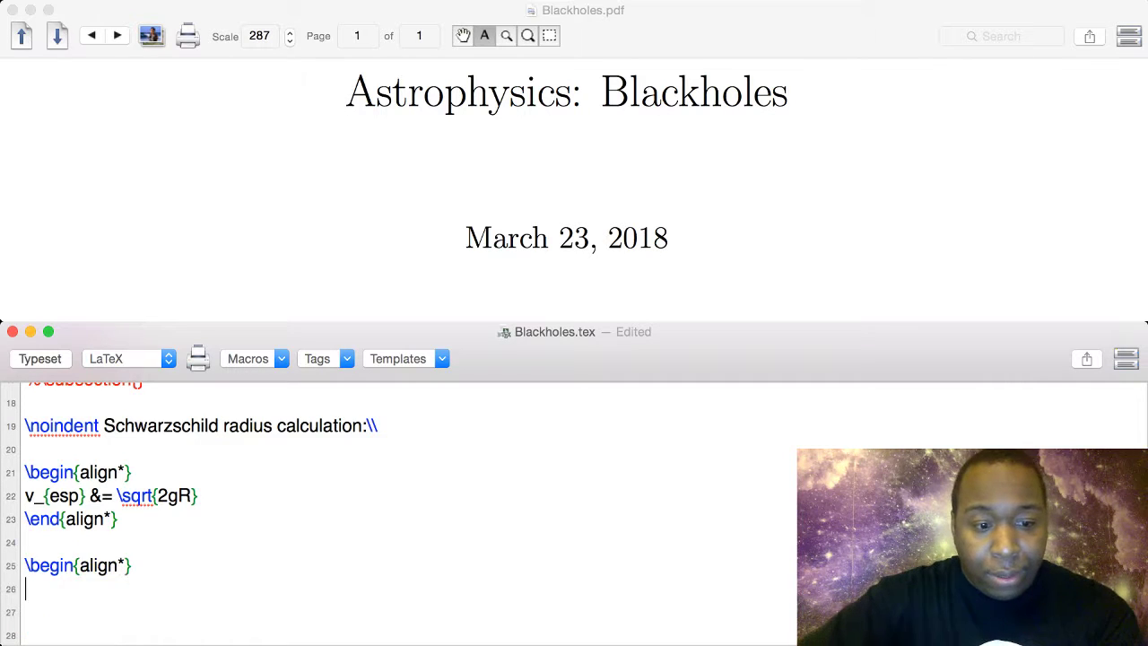
{"action": "type", "text": "\\end"}
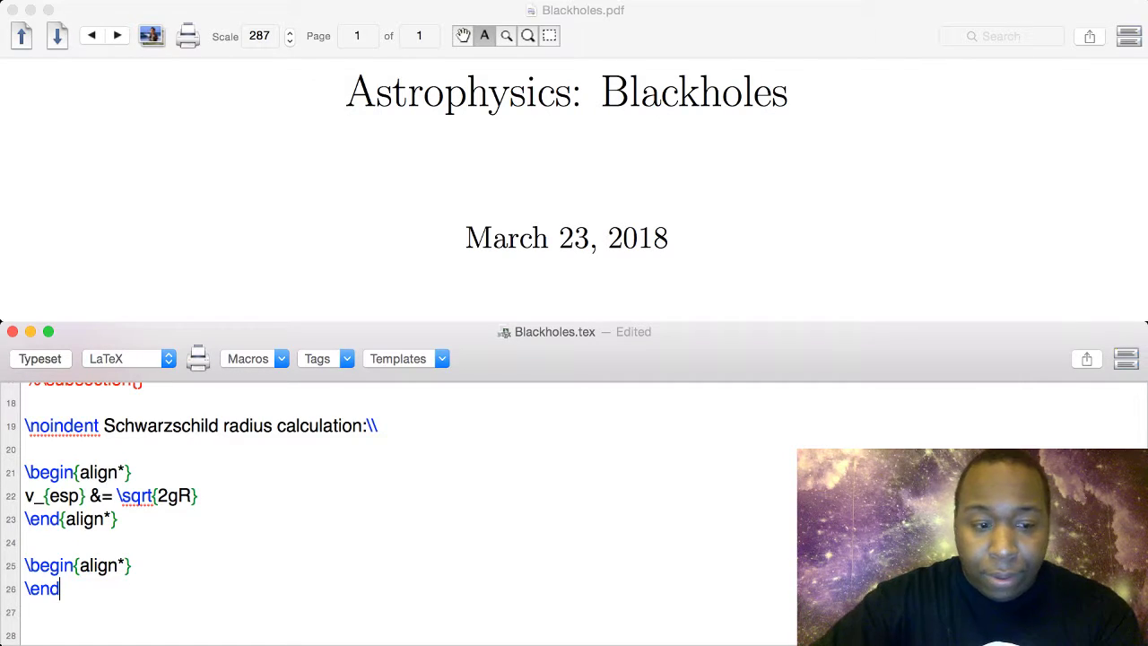
{"action": "type", "text": "{}align*"}
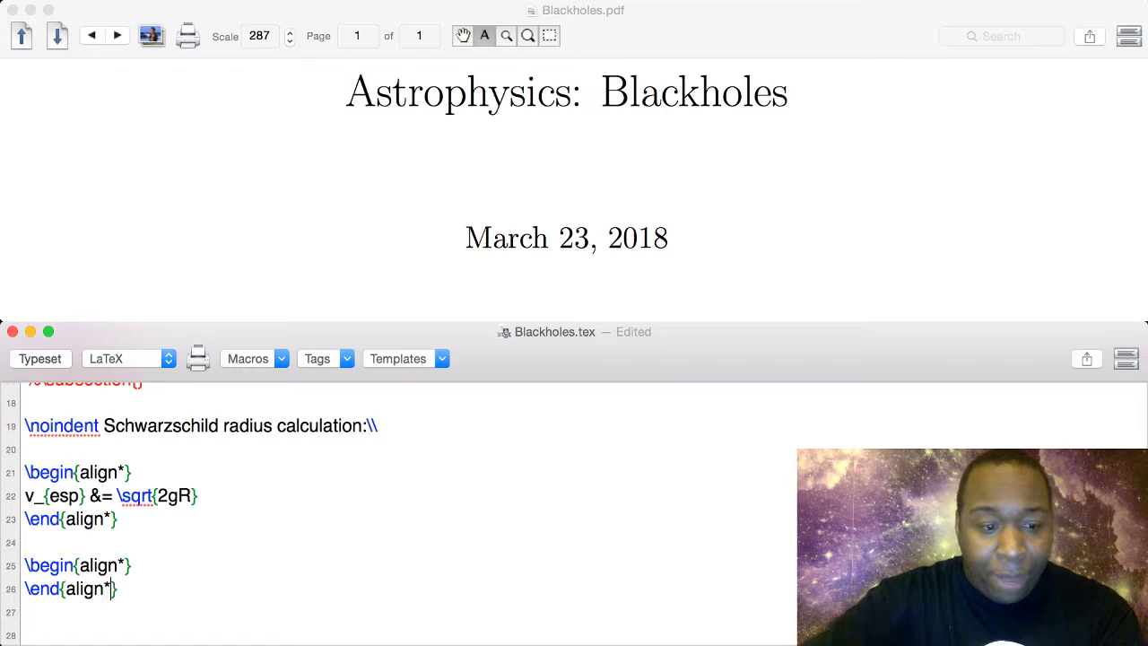
Step: Open a line inside the new align* environment and start its equation with "g &="
{"action": "key", "text": "Up"}
{"action": "key", "text": "Right"}
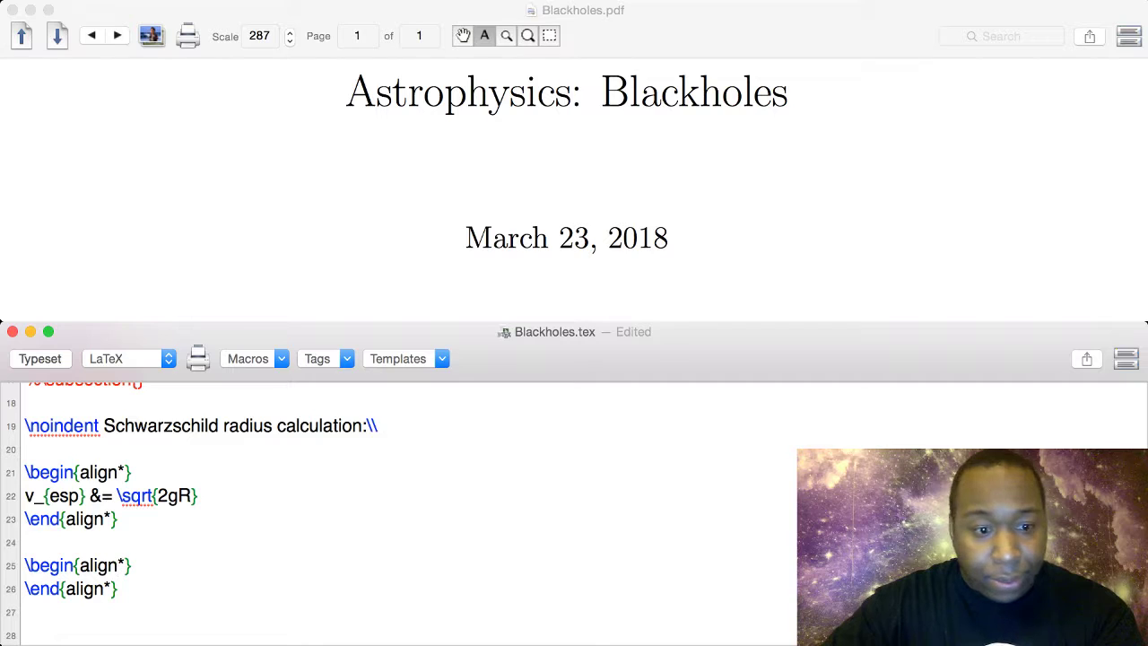
{"action": "key", "text": "Right"}
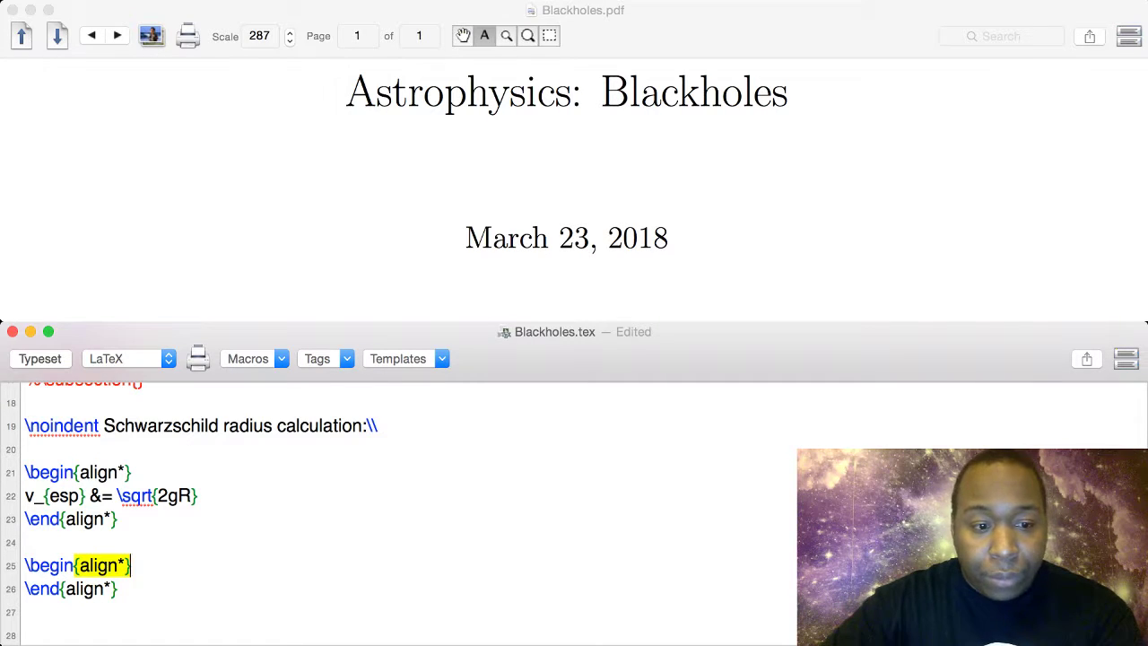
{"action": "key", "text": "Return"}
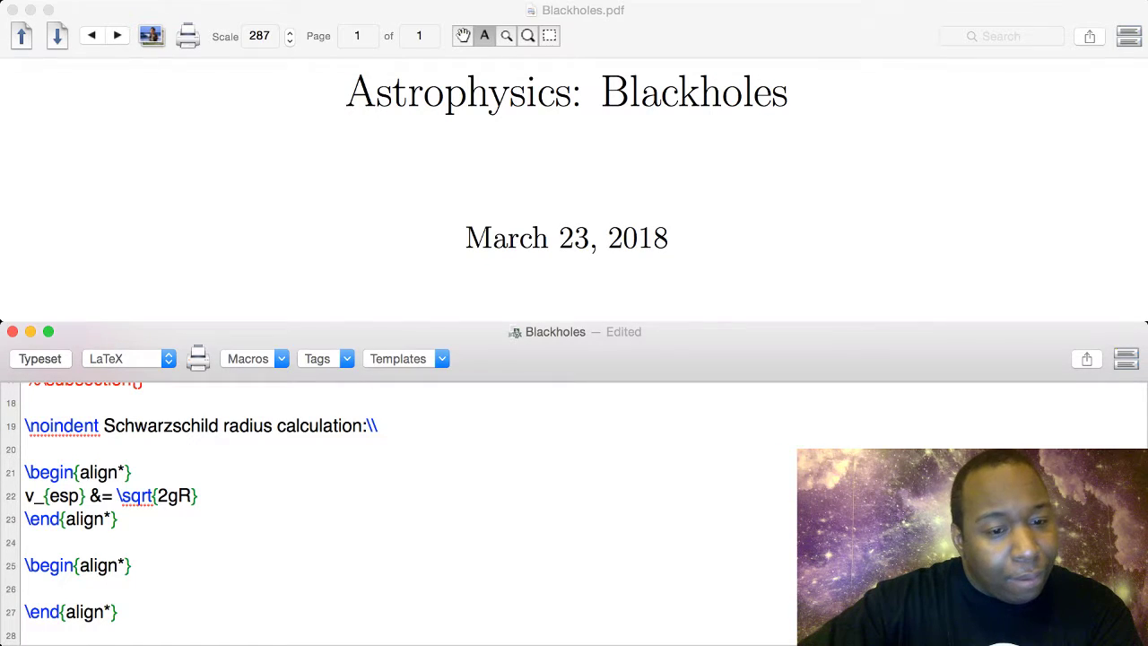
{"action": "key", "text": "super+Tab"}
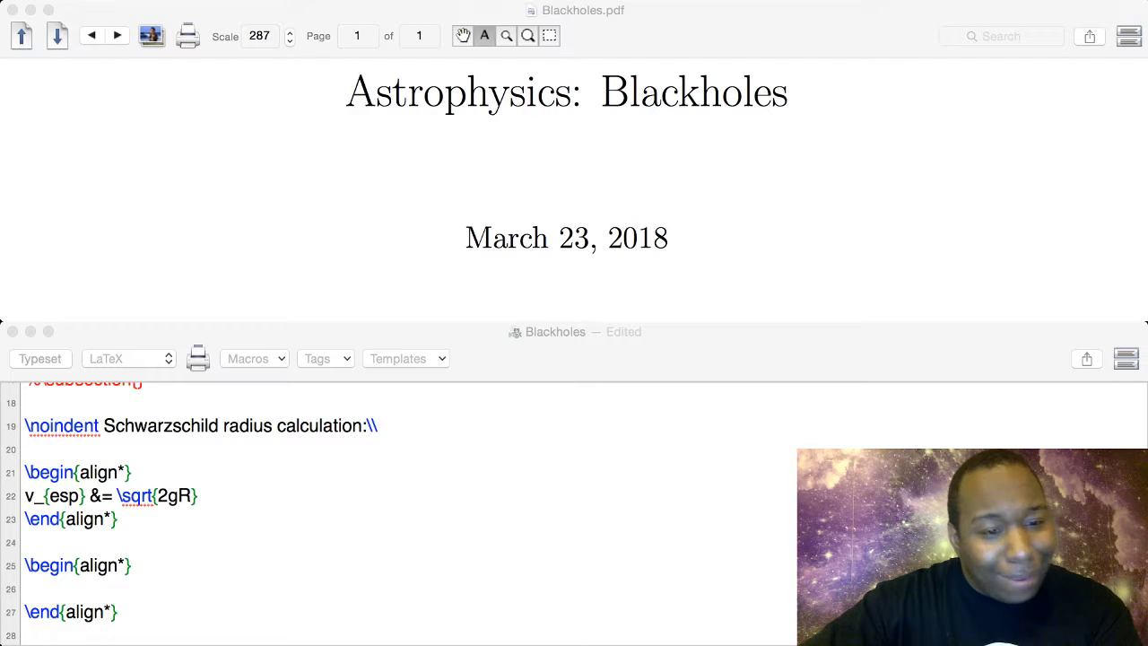
{"action": "left_click", "coordinate": [197, 494]}
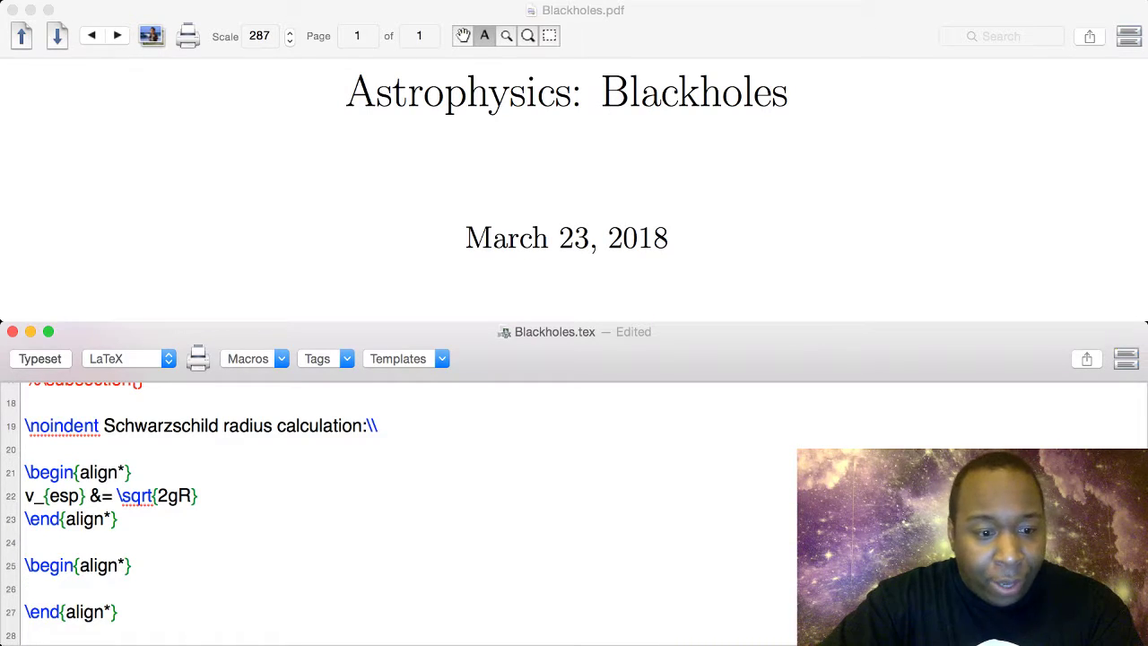
{"action": "type", "text": "g &="}
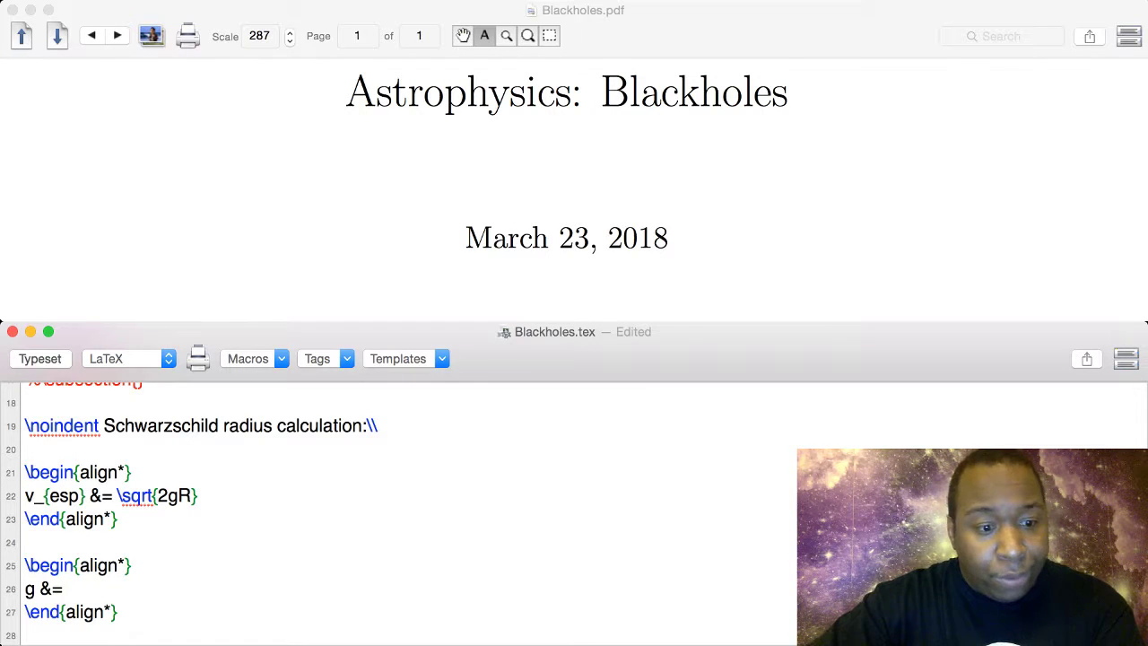
Step: Complete the g equation with the fraction \frac{GM}{R^2}
{"action": "type", "text": "\\frac{}{}"}
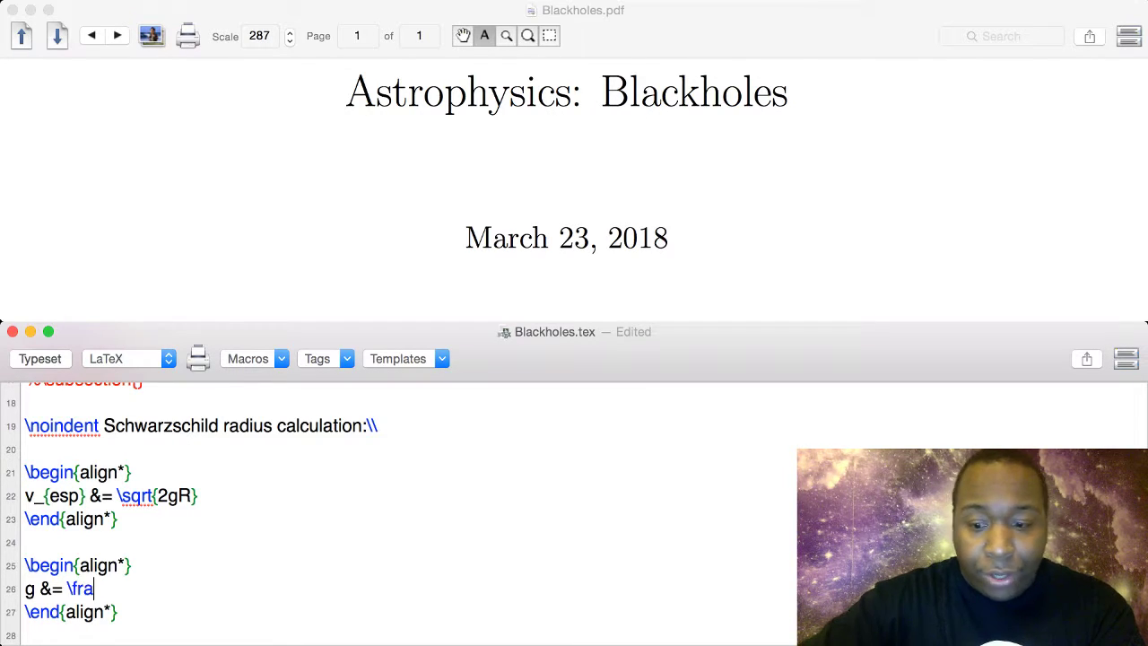
{"action": "key", "text": "Left"}
{"action": "key", "text": "Left"}
{"action": "key", "text": "Left"}
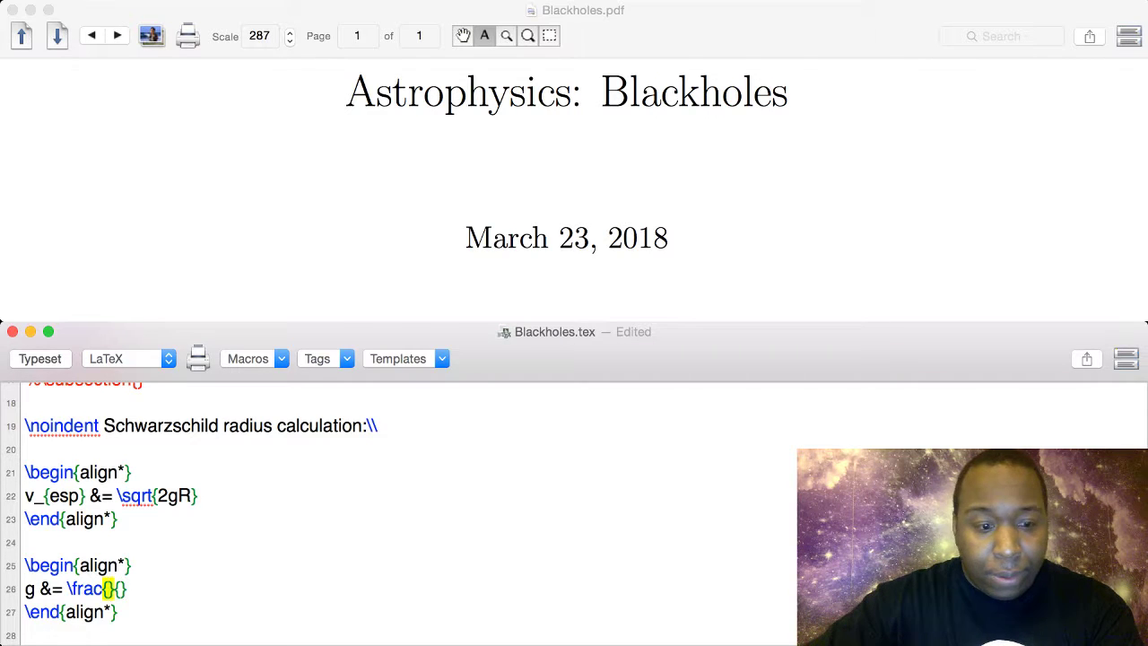
{"action": "type", "text": "GM"}
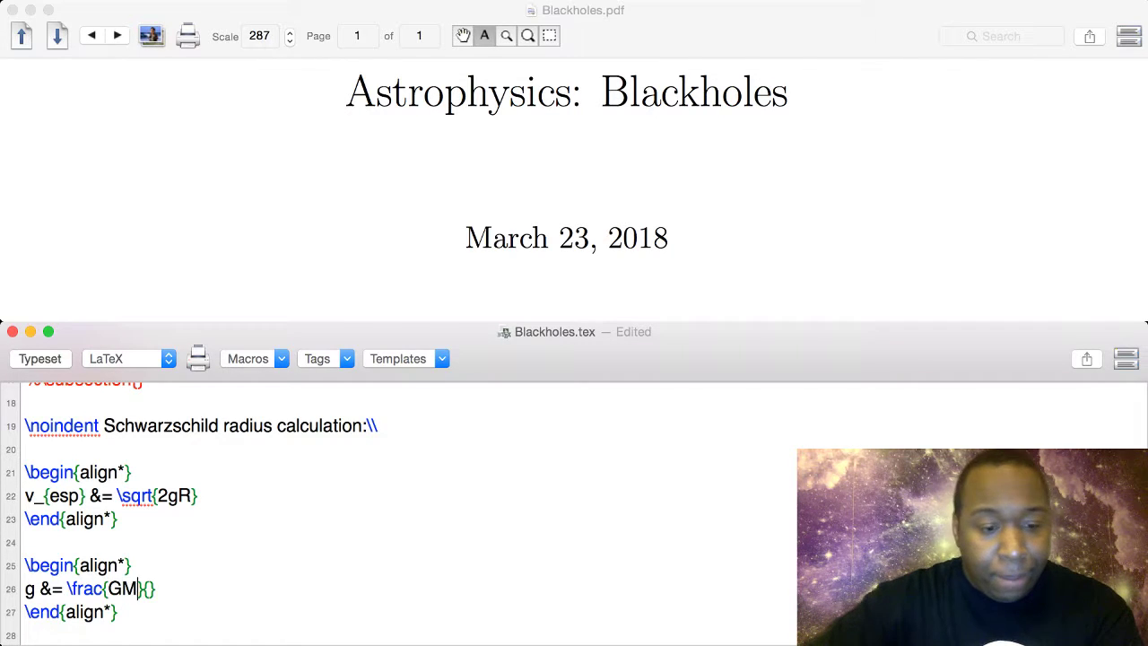
{"action": "key", "text": "Right"}
{"action": "key", "text": "Right"}
{"action": "type", "text": "R^"}
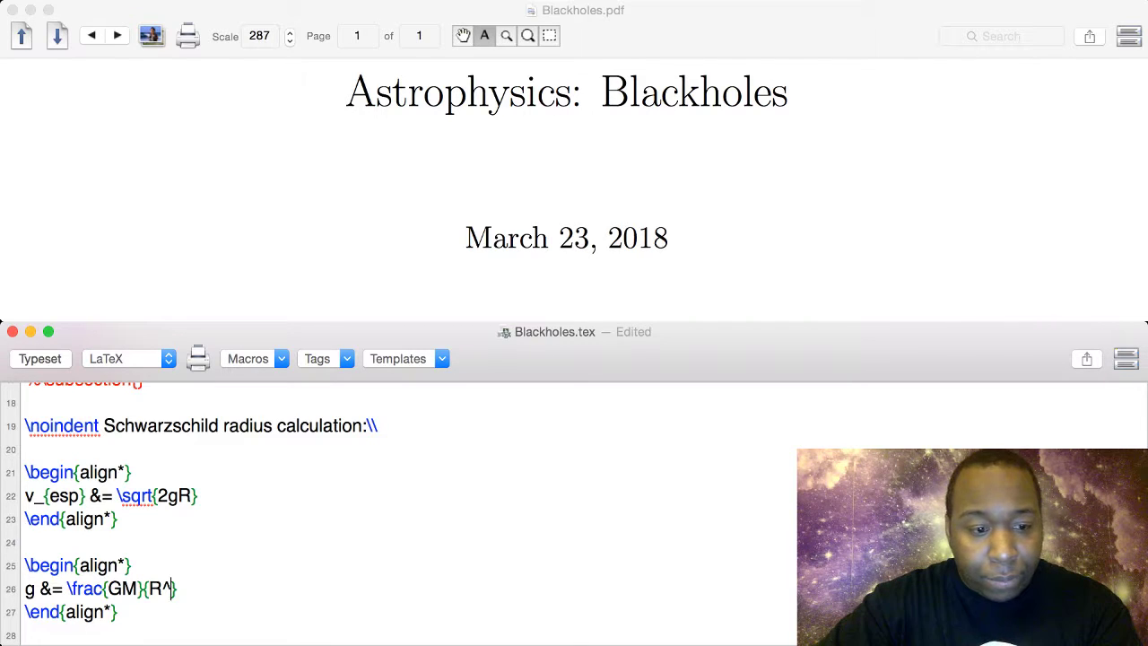
{"action": "type", "text": "2"}
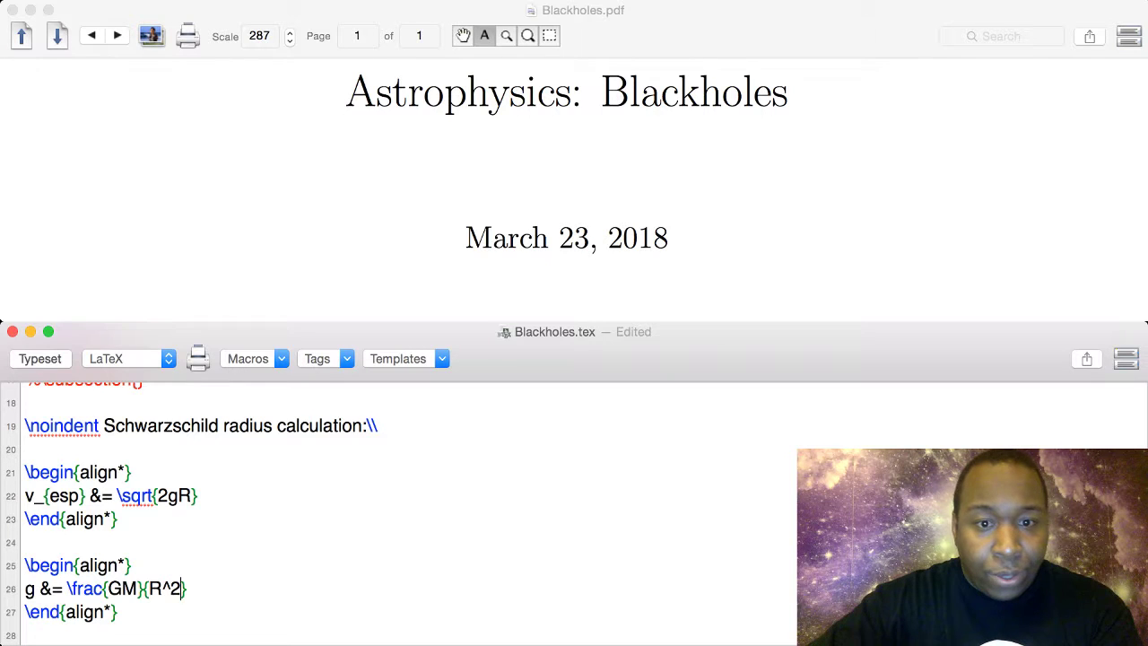
Step: Typeset the document and bring the v_{esp} and g equations into view in the PDF preview
{"action": "key", "text": "super+t"}
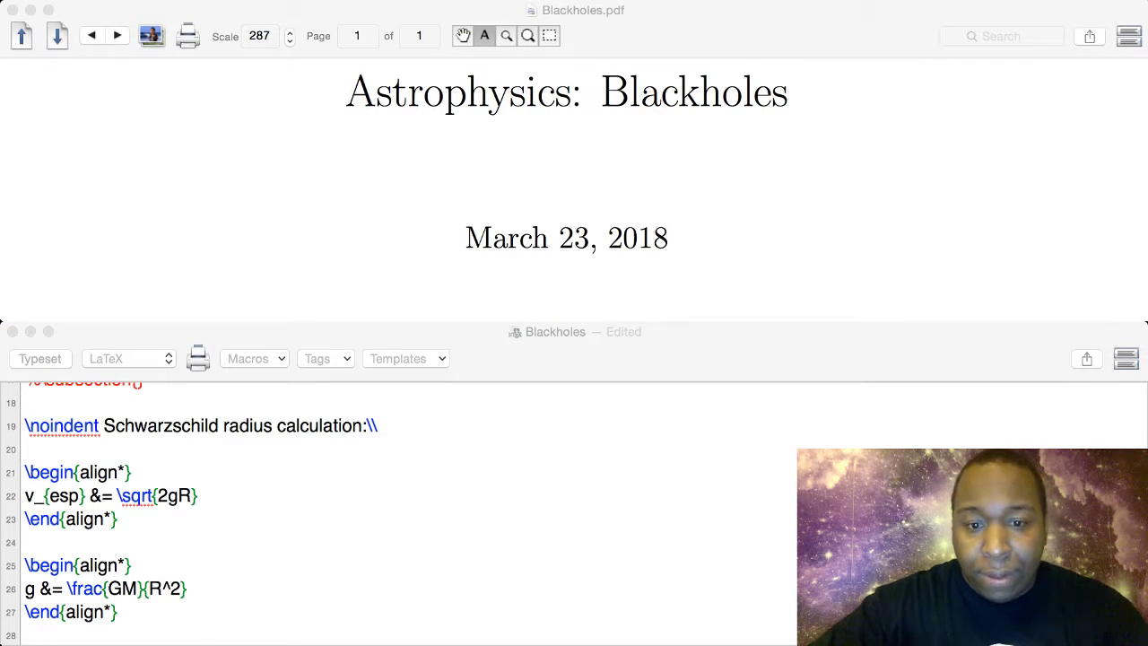
{"action": "scroll", "coordinate": [574, 188], "scroll_direction": "down", "scroll_amount": 6}
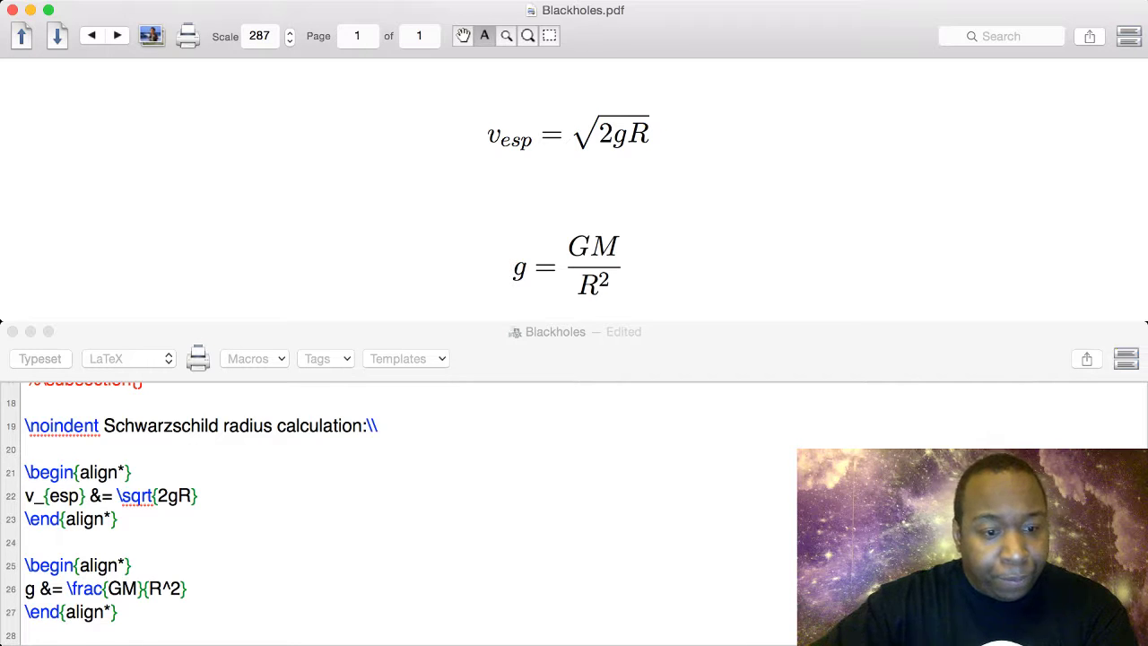
{"action": "scroll", "coordinate": [429, 511], "scroll_direction": "down", "scroll_amount": 1}
Step: Duplicate the whole align* block of the g equation below itself, before \end{document}
{"action": "scroll", "coordinate": [404, 511], "scroll_direction": "down", "scroll_amount": 3}
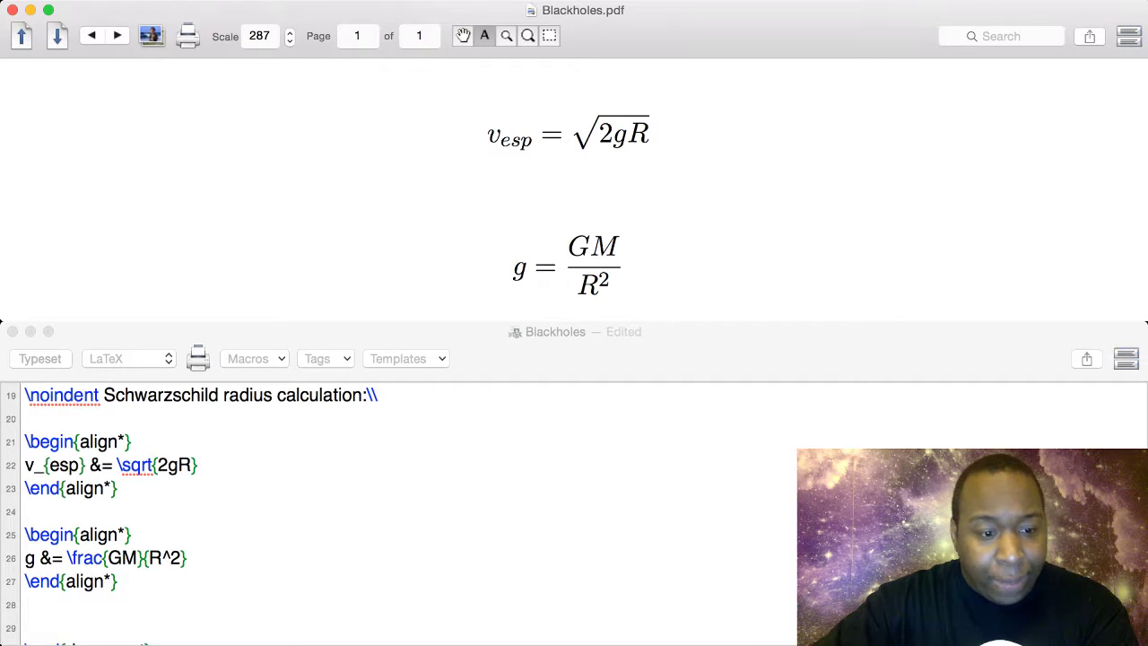
{"action": "left_click_drag", "start_coordinate": [25, 529], "coordinate": [118, 581]}
{"action": "key", "text": "super+c"}
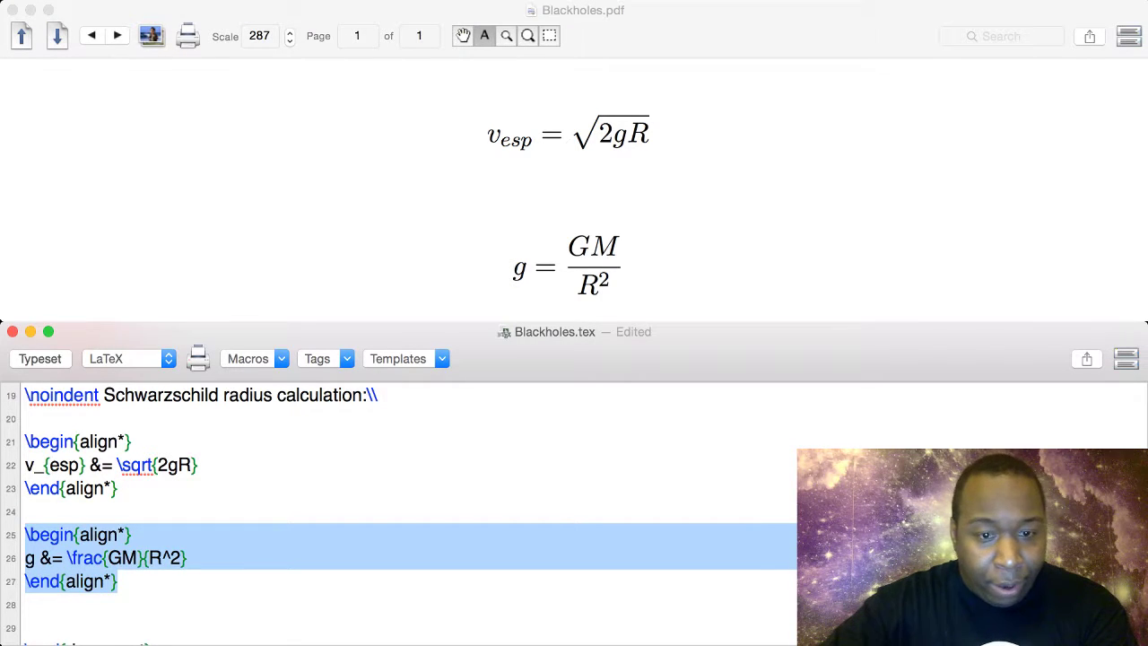
{"action": "left_click", "coordinate": [26, 604]}
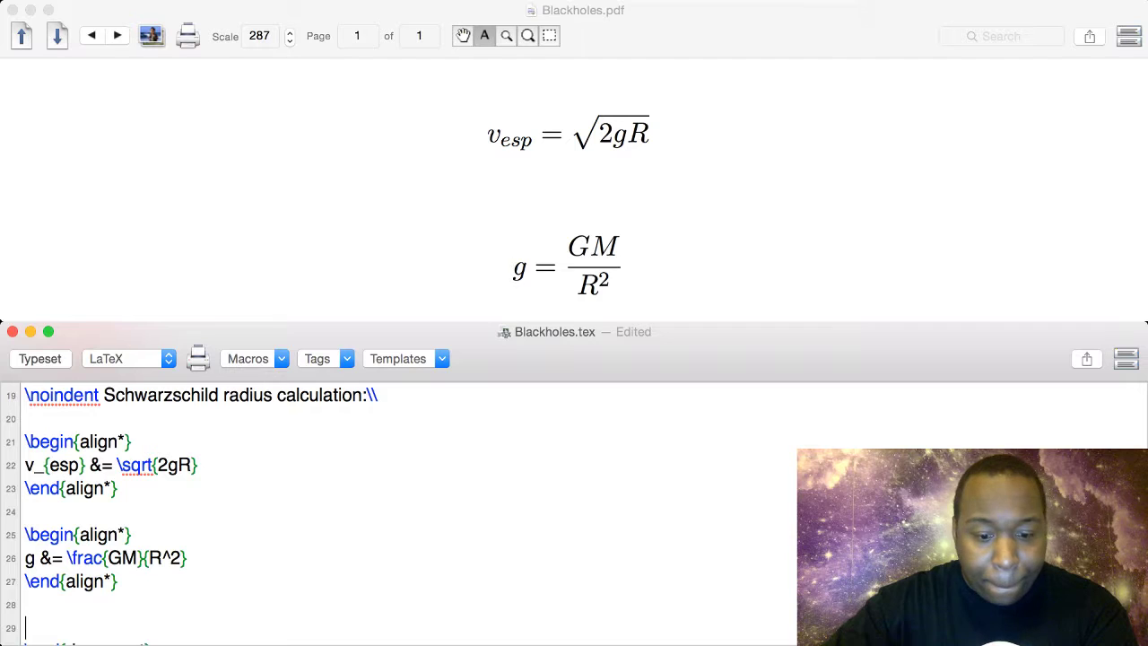
{"action": "key", "text": "super+v"}
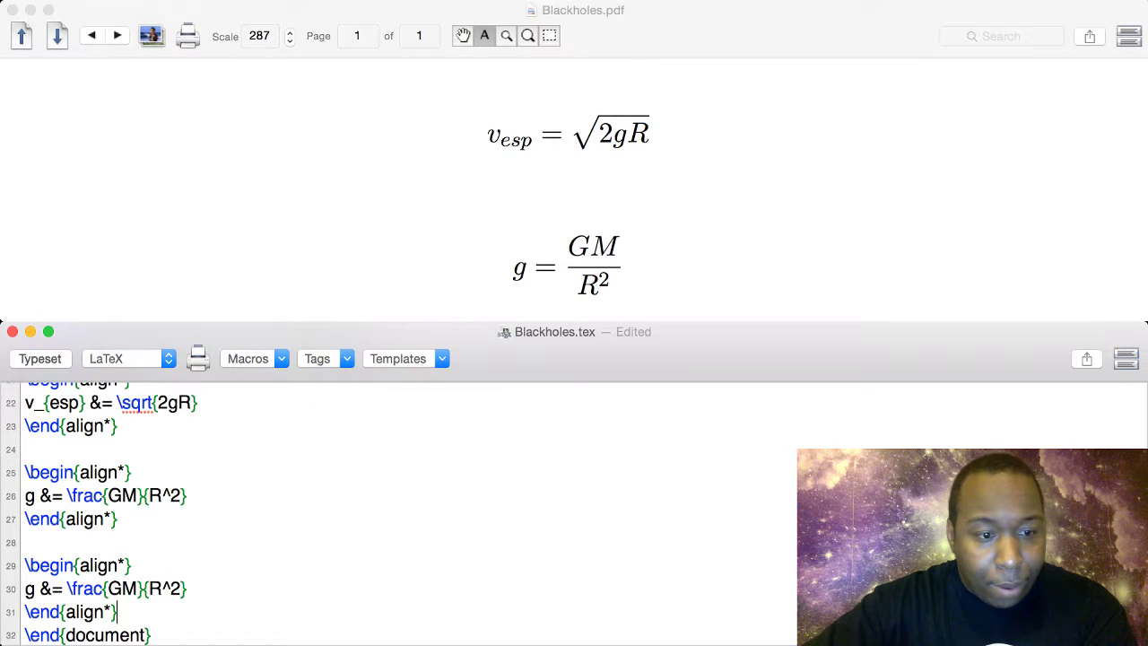
Step: Replace the g equation in the last align* block with a copy of v_{esp} &= \sqrt{2gR}, and add a blank line before \end{document}
{"action": "left_click_drag", "start_coordinate": [25, 402], "coordinate": [197, 402]}
{"action": "key", "text": "super+c"}
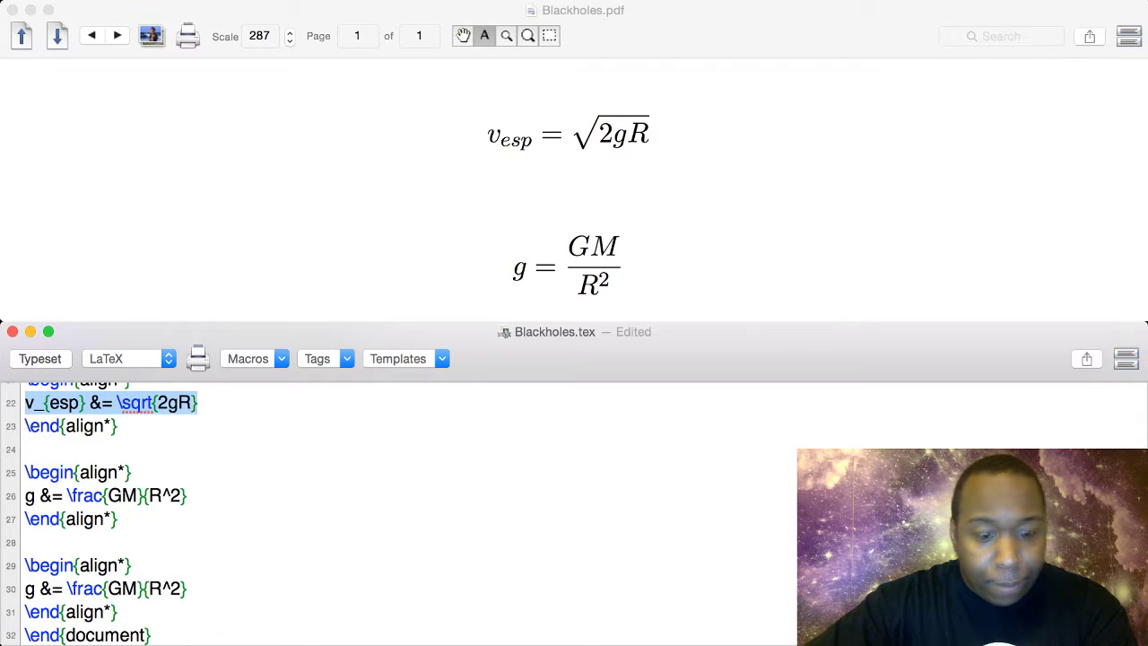
{"action": "left_click_drag", "start_coordinate": [25, 588], "coordinate": [185, 588]}
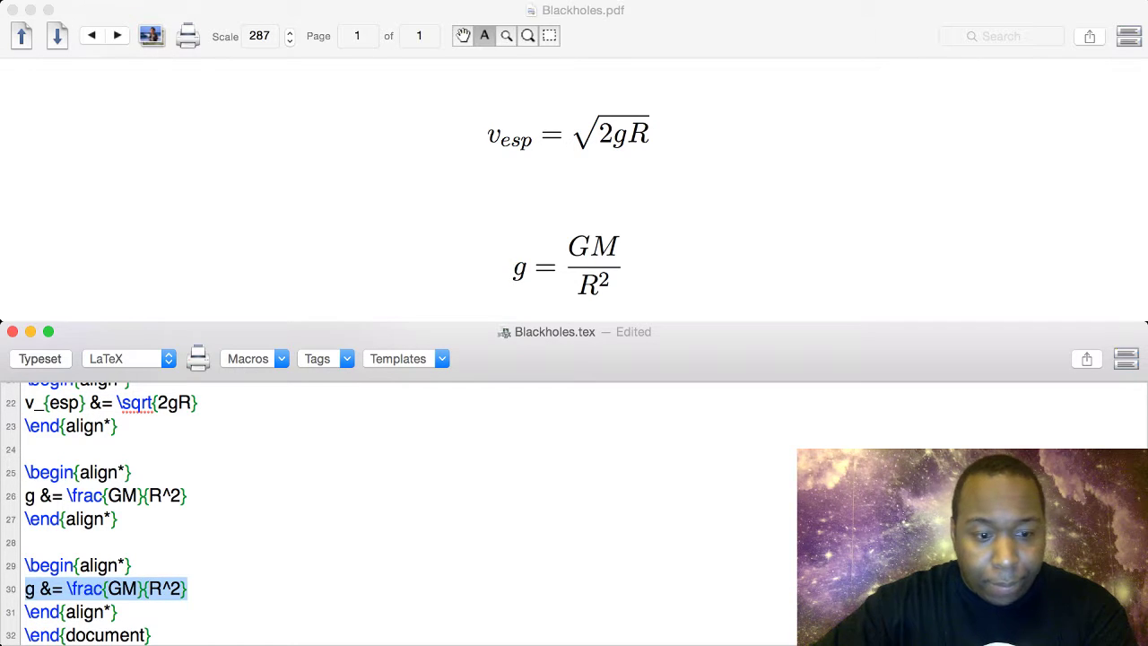
{"action": "key", "text": "super+v"}
{"action": "key", "text": "Down"}
{"action": "key", "text": "Return"}
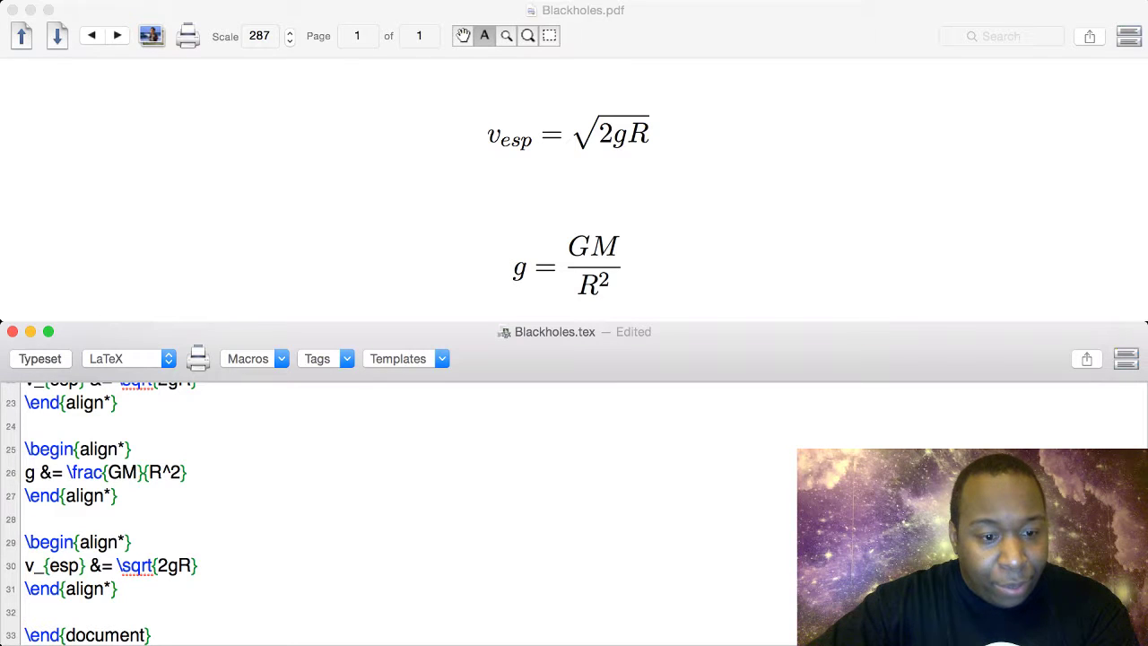
Step: Remove the g from the square root in the last v_{esp} equation, leaving \sqrt{2R}
{"action": "left_click", "coordinate": [192, 565]}
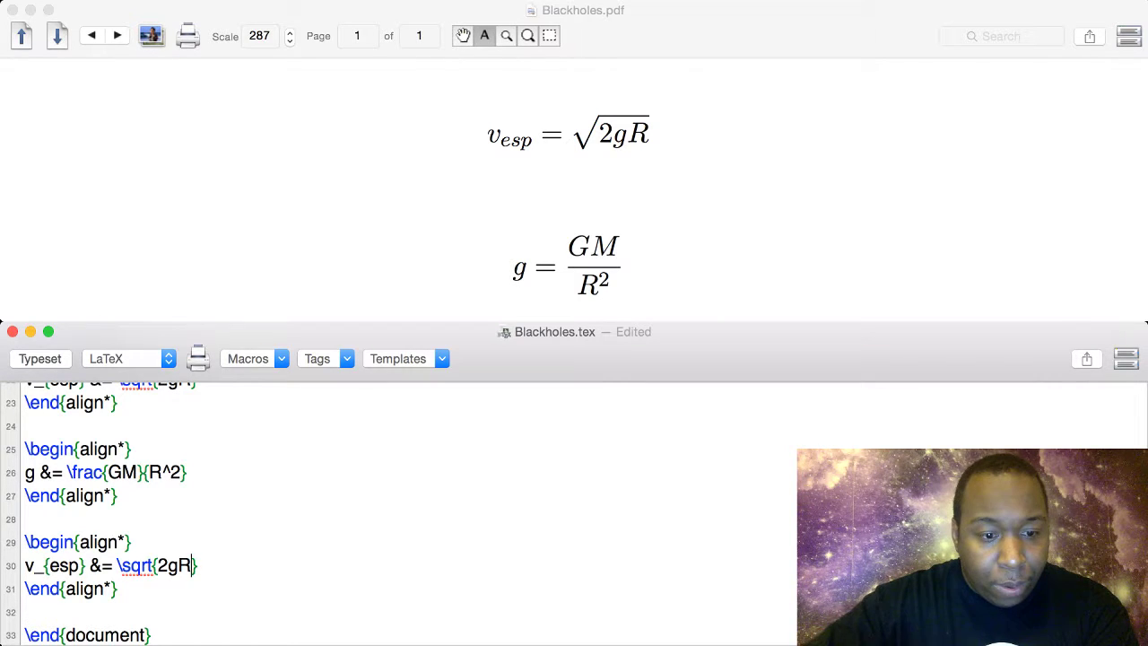
{"action": "key", "text": "Left"}
{"action": "key", "text": "BackSpace"}
{"action": "key", "text": "Right"}
{"action": "key", "text": "Right"}
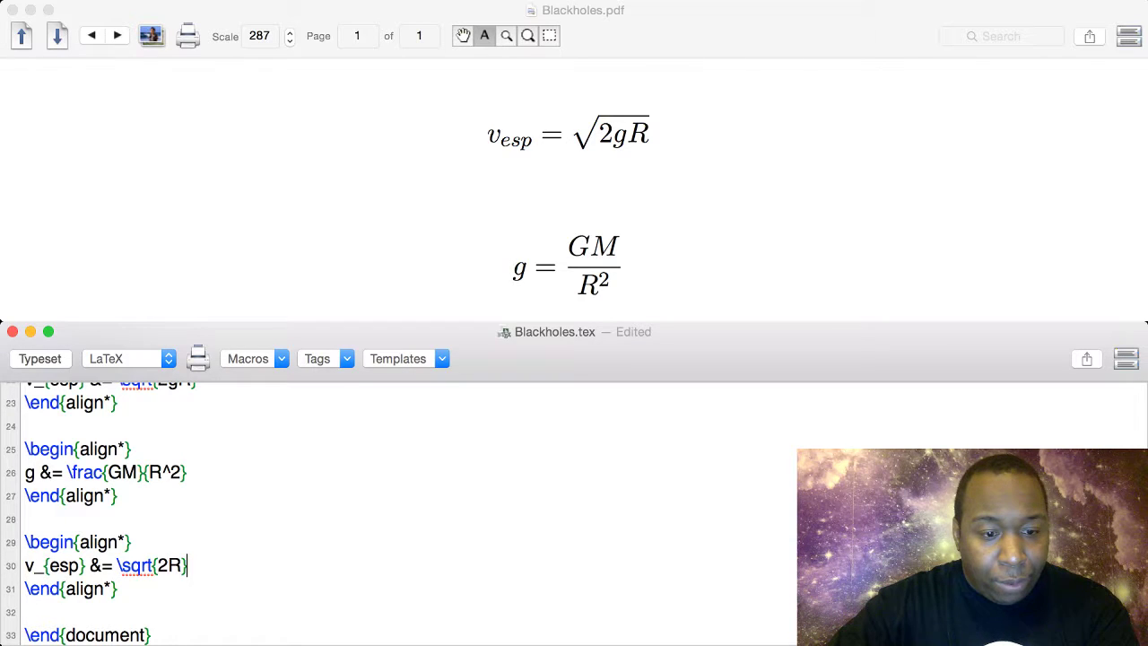
Step: Copy \frac{GM}{R^2} from the g equation into the last square root, directly after 2R
{"action": "left_click", "coordinate": [167, 565]}
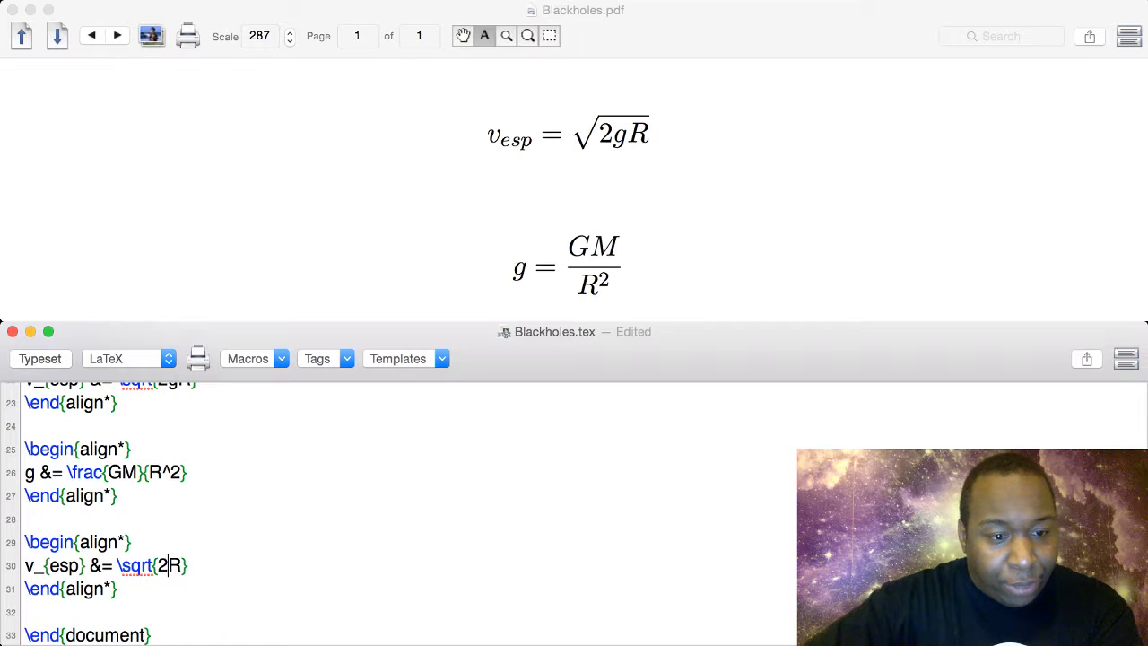
{"action": "left_click_drag", "start_coordinate": [67, 472], "coordinate": [188, 472]}
{"action": "key", "text": "super+c"}
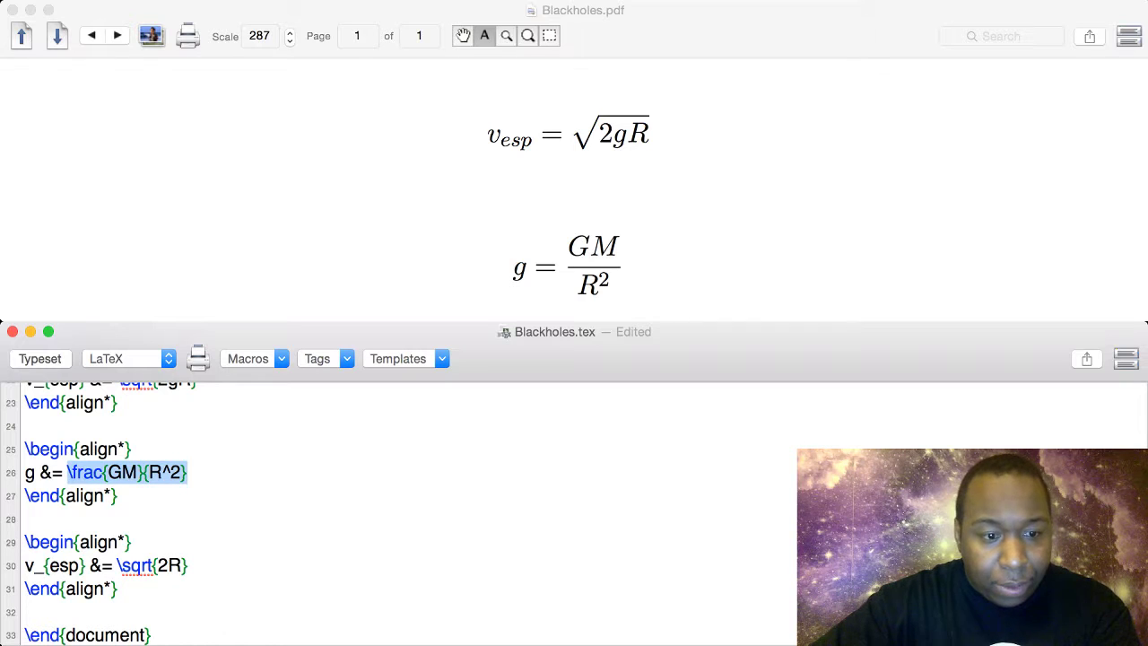
{"action": "left_click", "coordinate": [182, 565]}
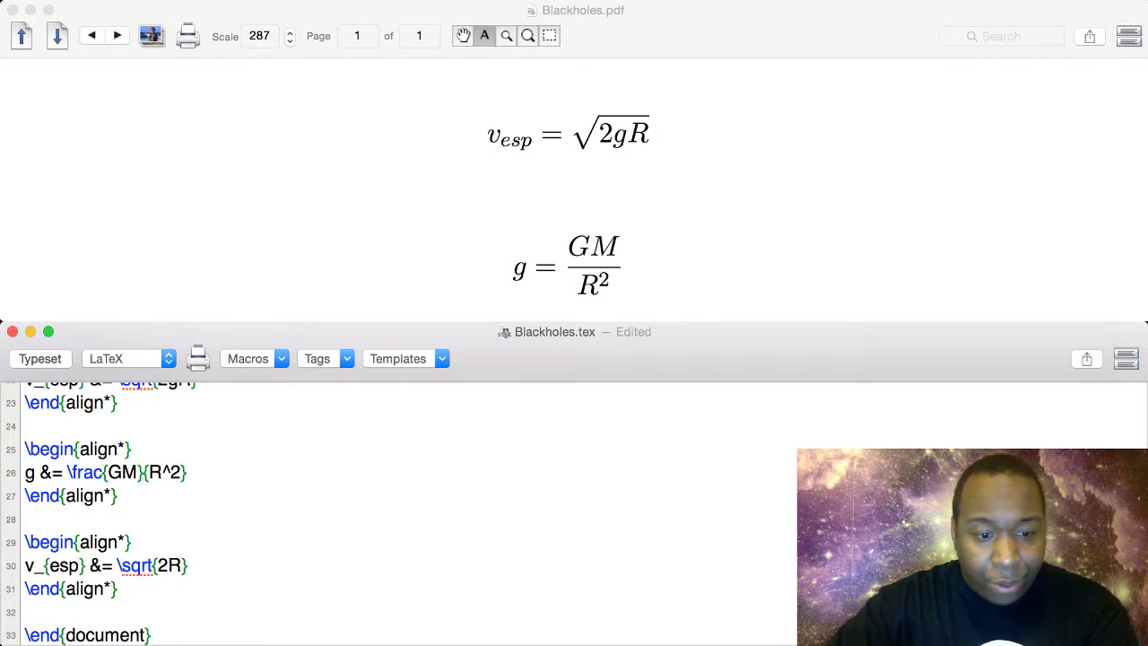
{"action": "key", "text": "super+v"}
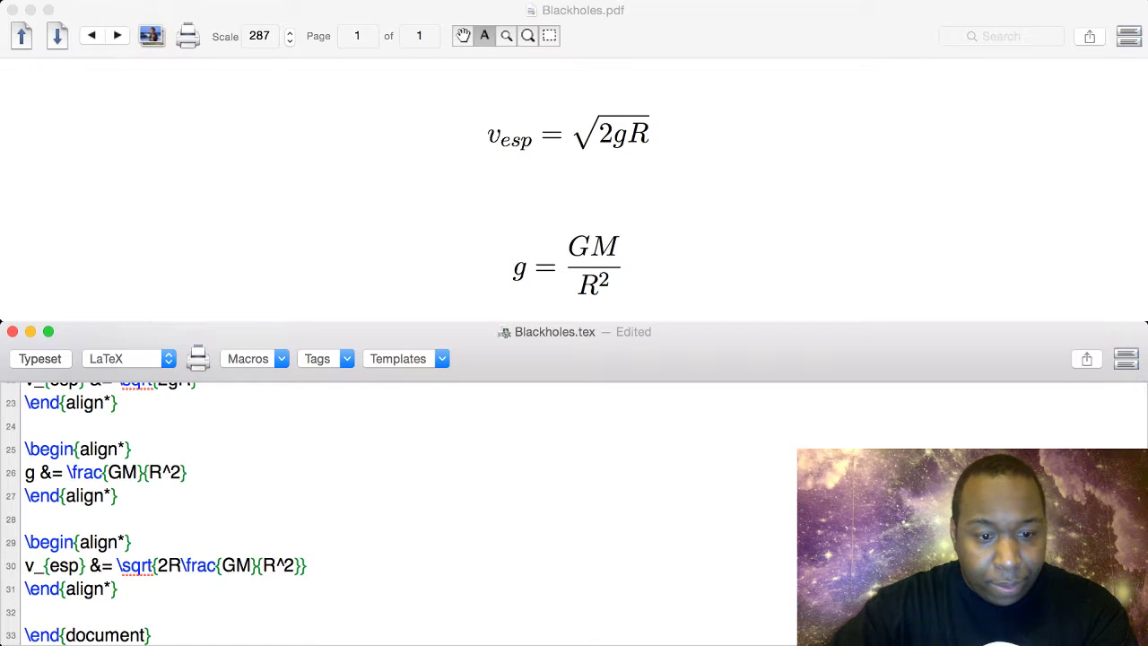
Step: Typeset the document and bring the substituted v_{esp} equation into view in the PDF preview
{"action": "key", "text": "super+t"}
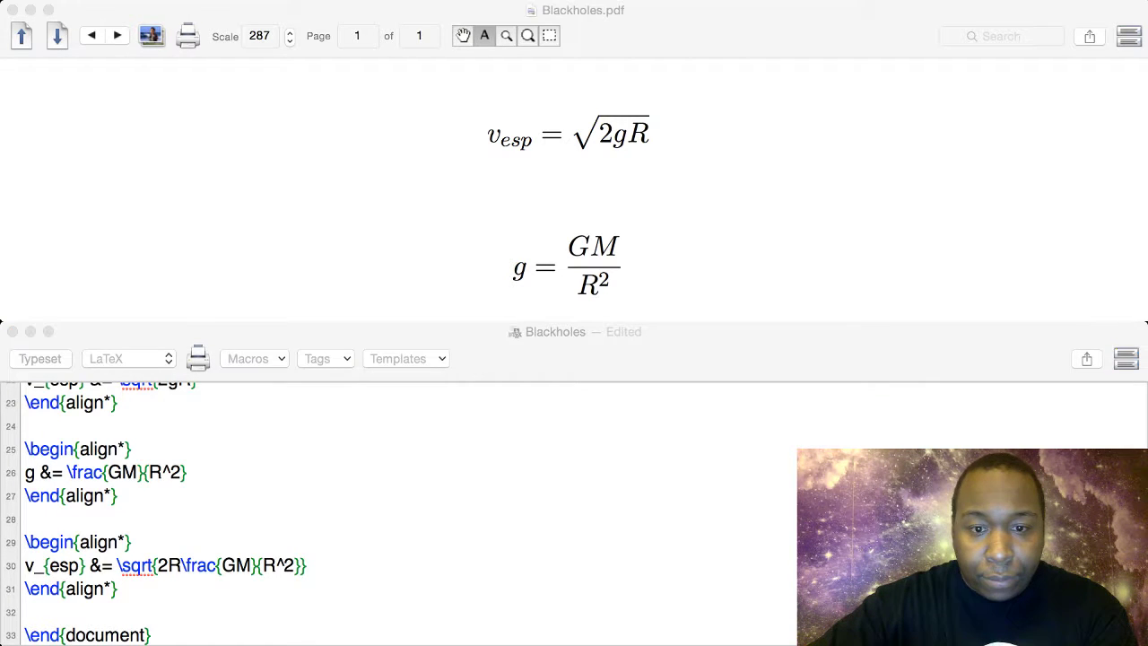
{"action": "scroll", "coordinate": [574, 189], "scroll_direction": "down", "scroll_amount": 4}
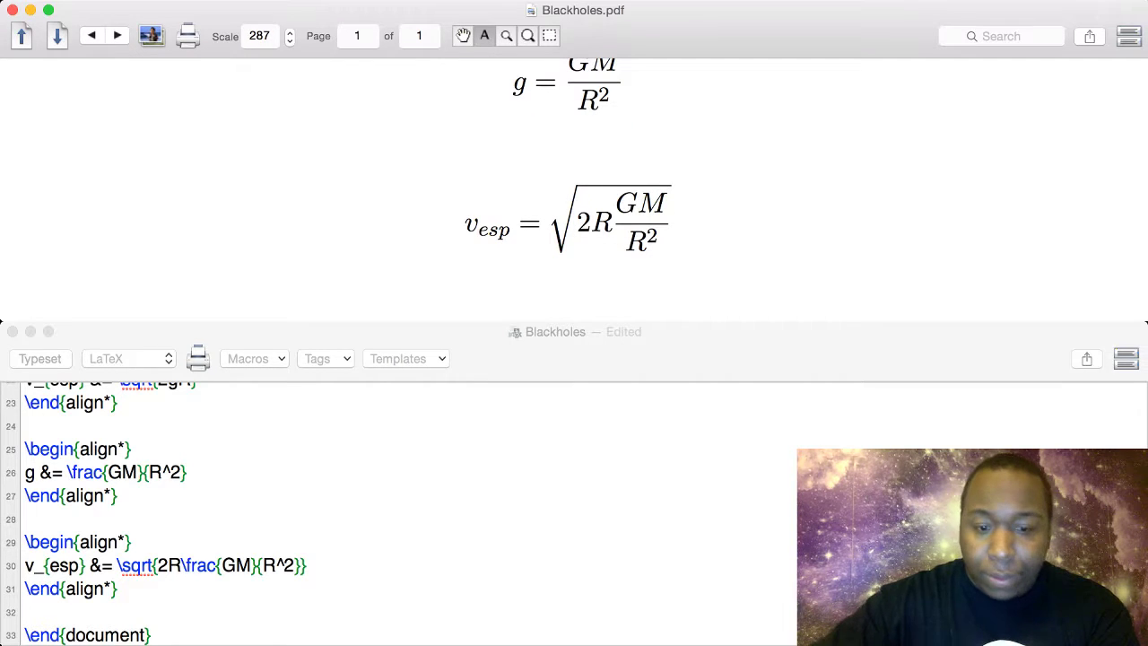
{"action": "left_click", "coordinate": [307, 565]}
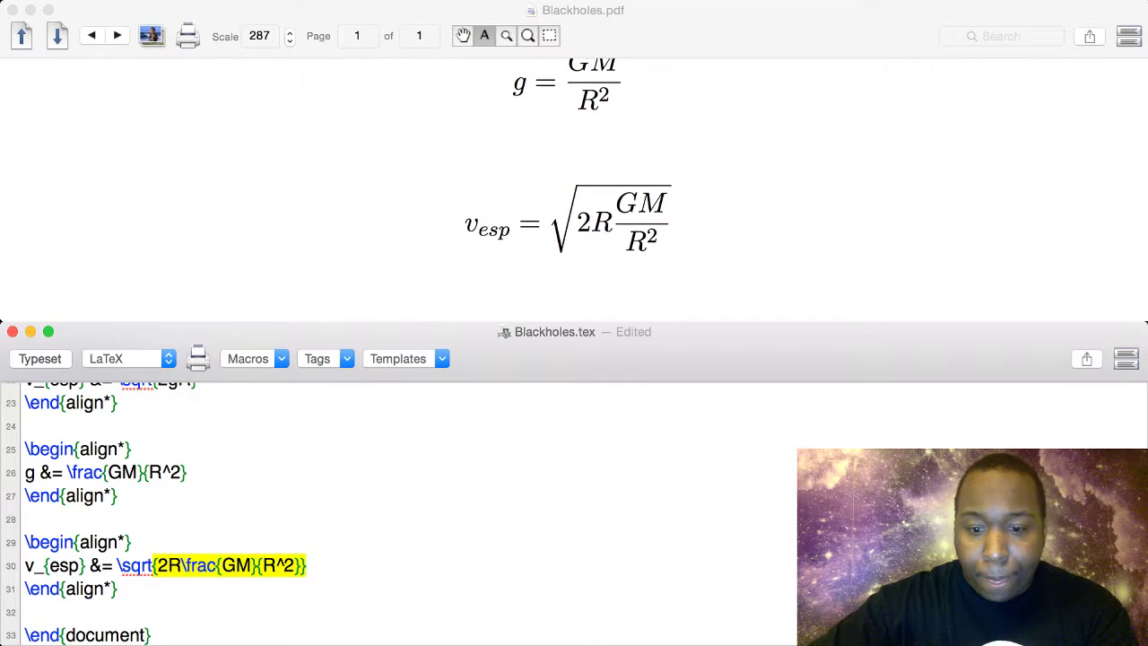
{"action": "key", "text": "super+t"}
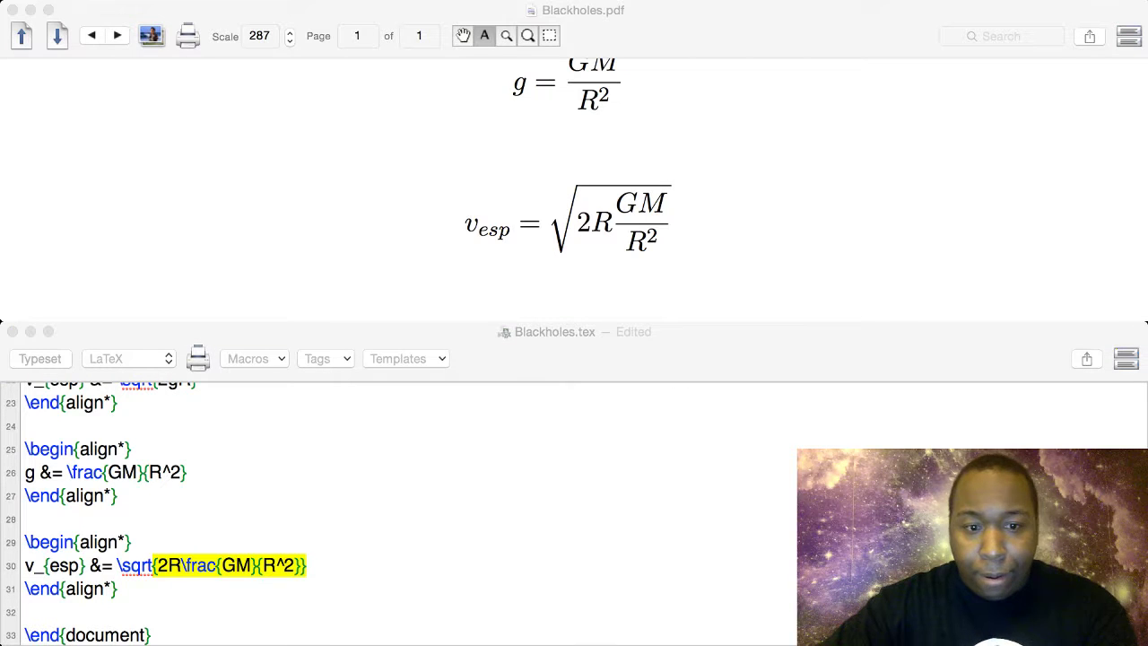